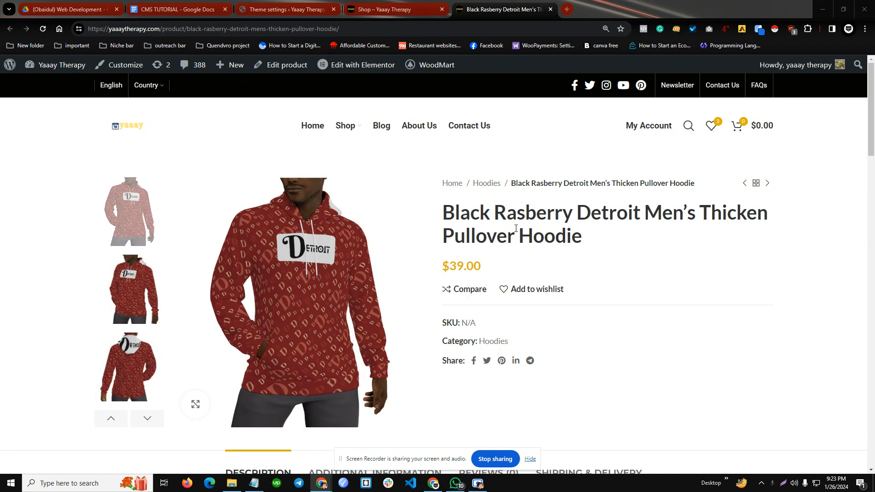
Step: Examine the Black Rasberry Detroit hoodie product page for purchase options such as Add to cart
scroll(515, 227, down, 2)
scroll(539, 313, up, 2)
click(385, 9)
click(289, 5)
click(512, 10)
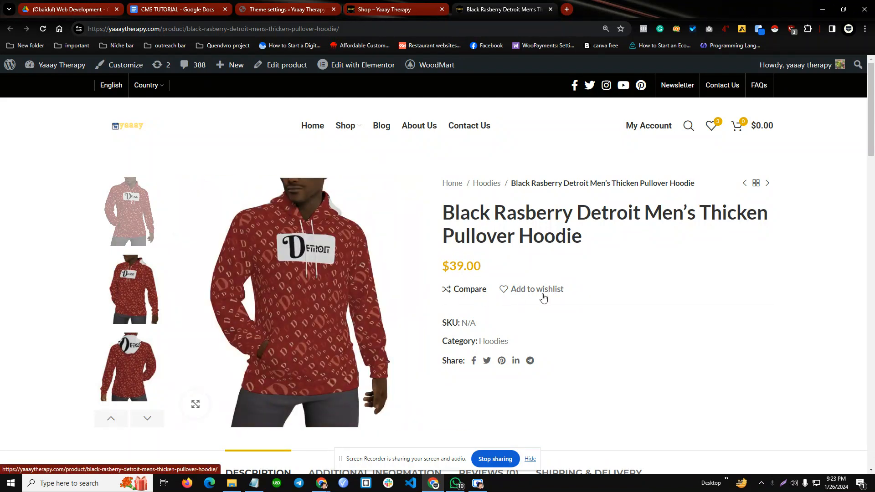
scroll(577, 294, down, 1)
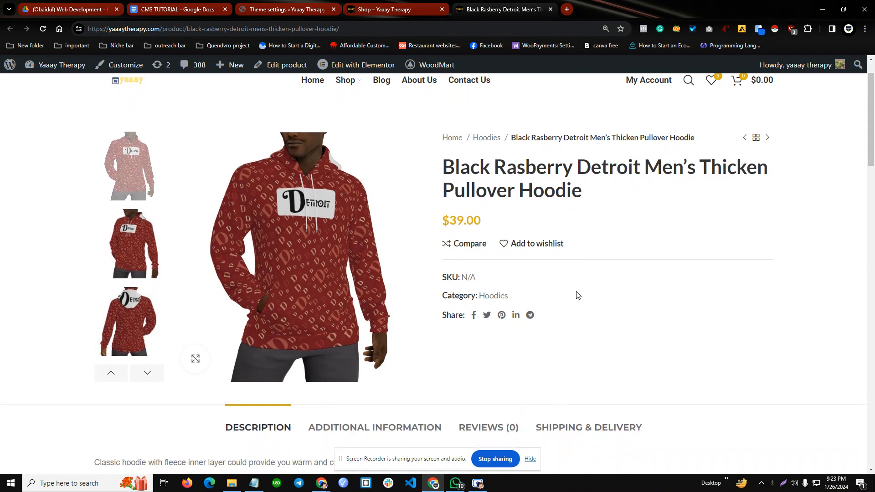
scroll(577, 294, up, 1)
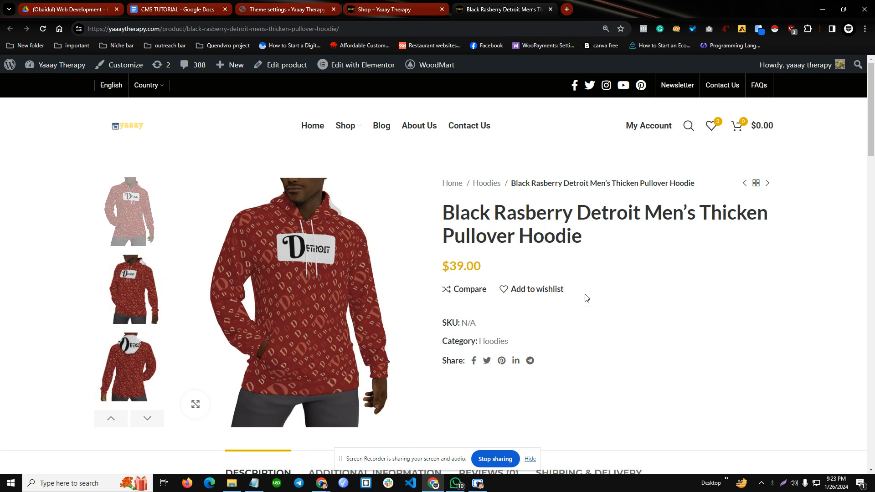
drag(436, 457, 588, 489)
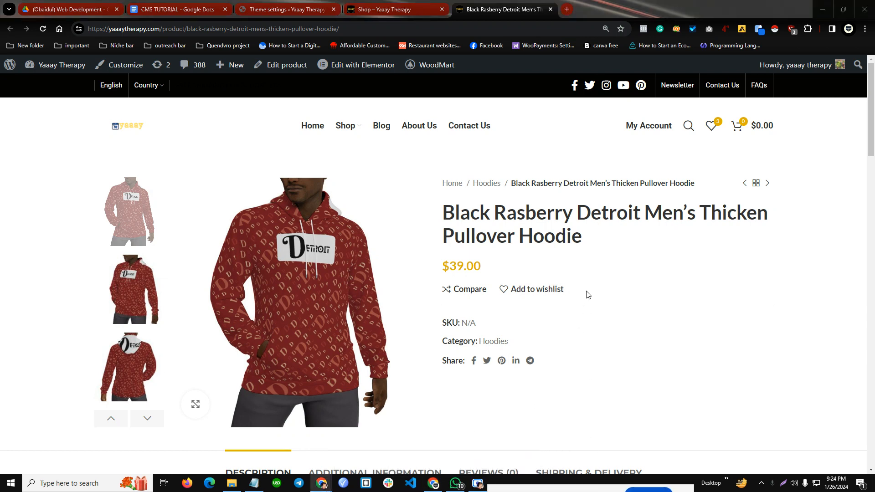
scroll(586, 297, down, 3)
scroll(585, 304, up, 3)
Step: Look through the product listings on the Shop page for Add to cart options
click(423, 8)
scroll(465, 277, down, 10)
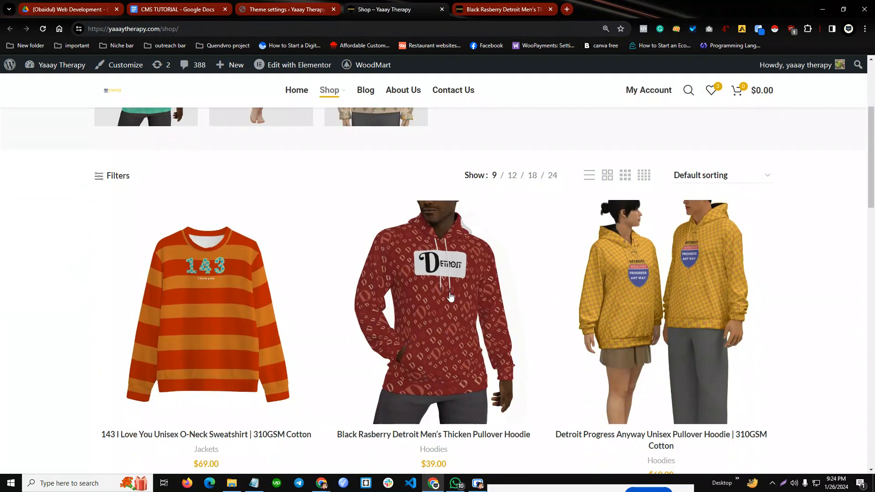
scroll(397, 270, up, 6)
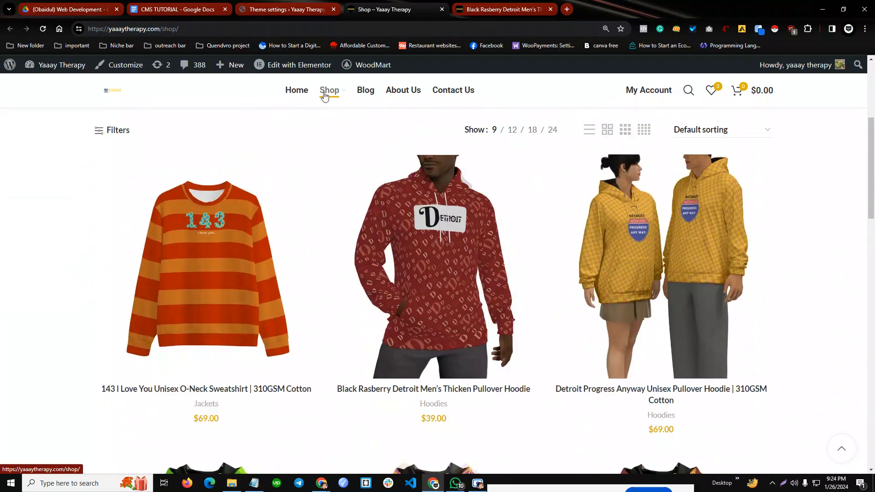
scroll(401, 356, down, 6)
scroll(407, 350, down, 13)
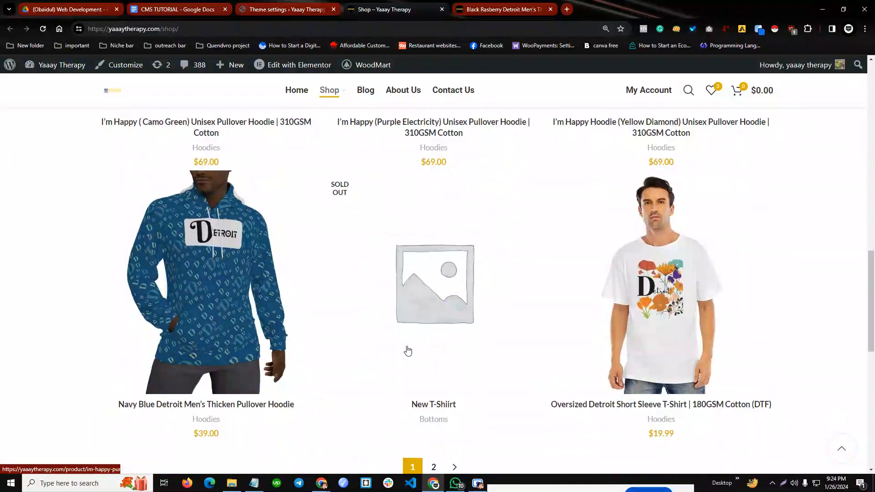
scroll(407, 350, up, 16)
scroll(408, 350, up, 12)
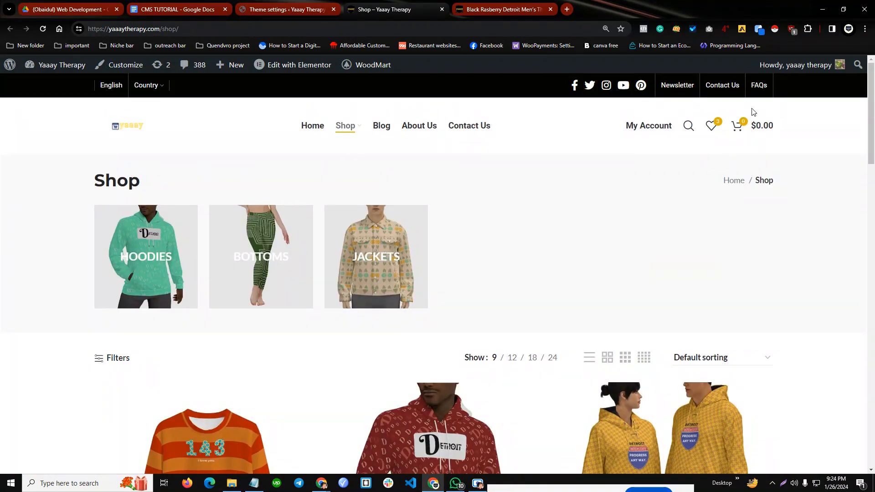
Step: Check the cart preview, return to the shop from it, and look over the reloaded product listings
mouse_move(738, 128)
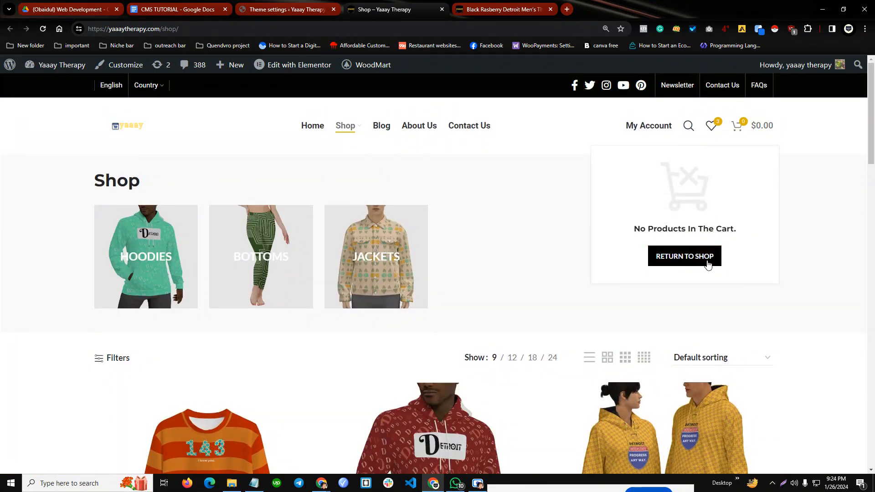
click(666, 256)
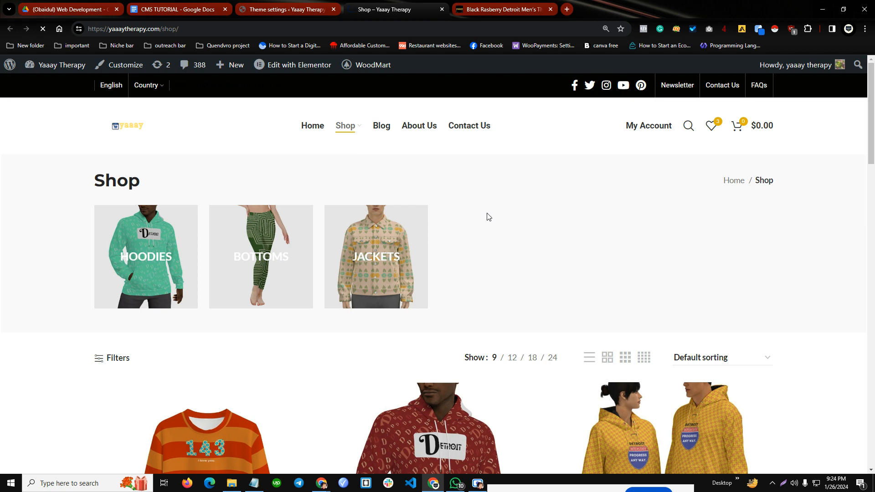
scroll(488, 217, down, 6)
scroll(462, 240, down, 3)
scroll(451, 256, up, 5)
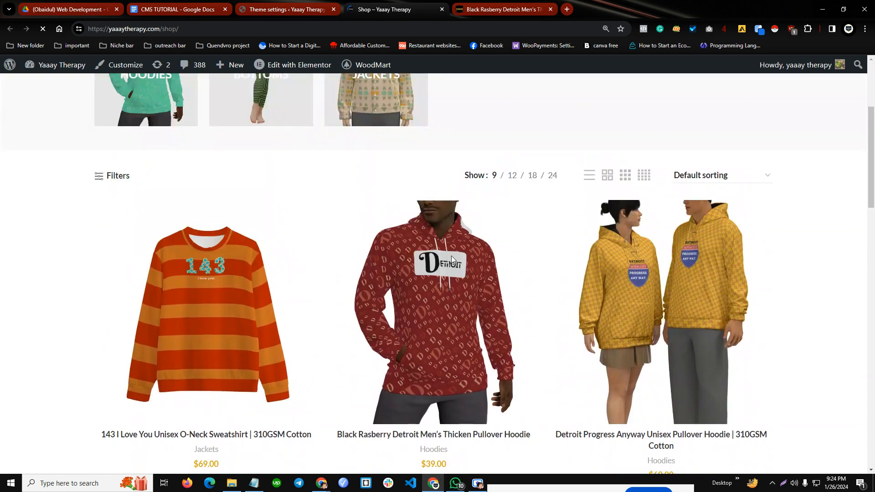
scroll(451, 257, down, 9)
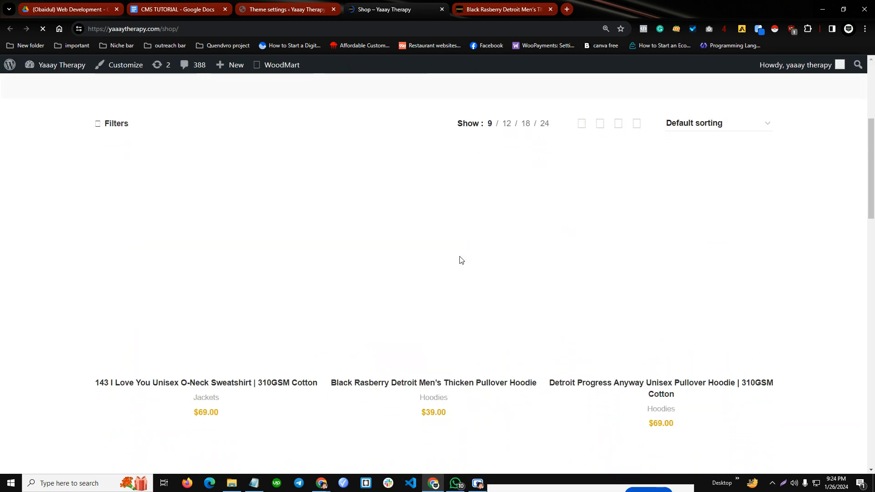
scroll(441, 280, up, 4)
Step: Examine the WoodMart Shop theme settings from the shopping cart widget to Catalog mode, and view the WooCommerce admin options
click(466, 4)
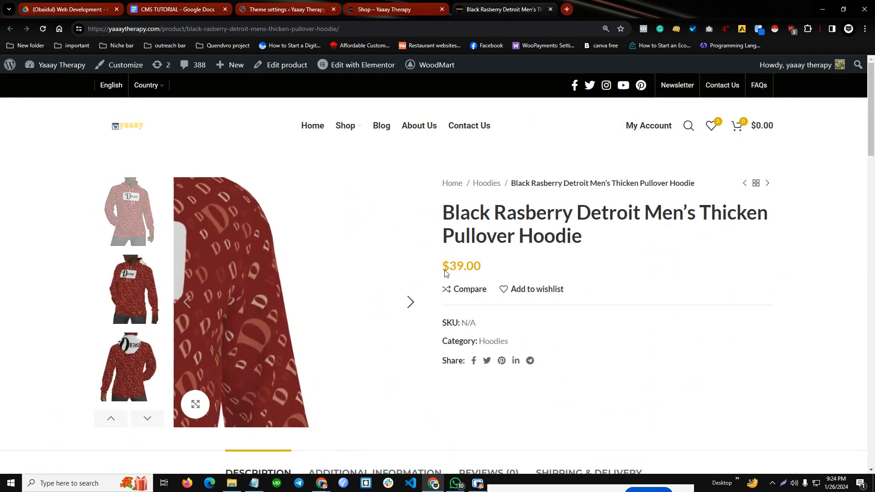
click(264, 5)
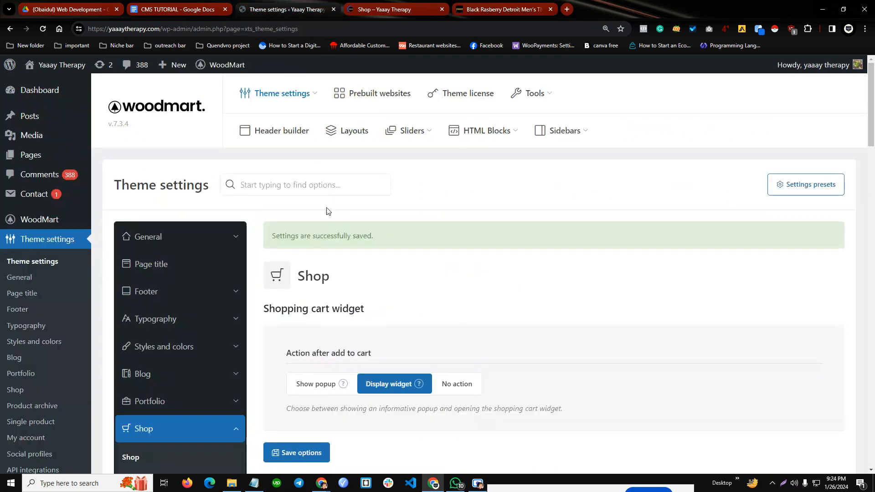
scroll(327, 211, down, 8)
scroll(319, 266, down, 2)
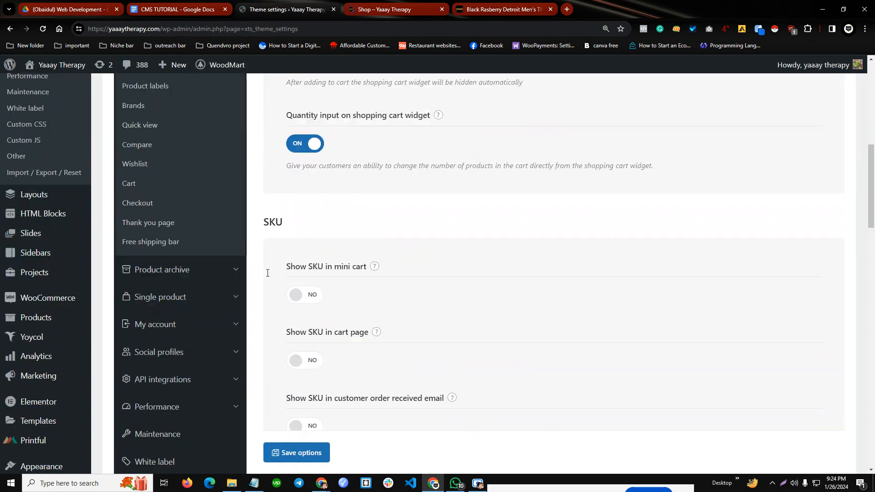
scroll(75, 342, down, 2)
scroll(66, 381, down, 2)
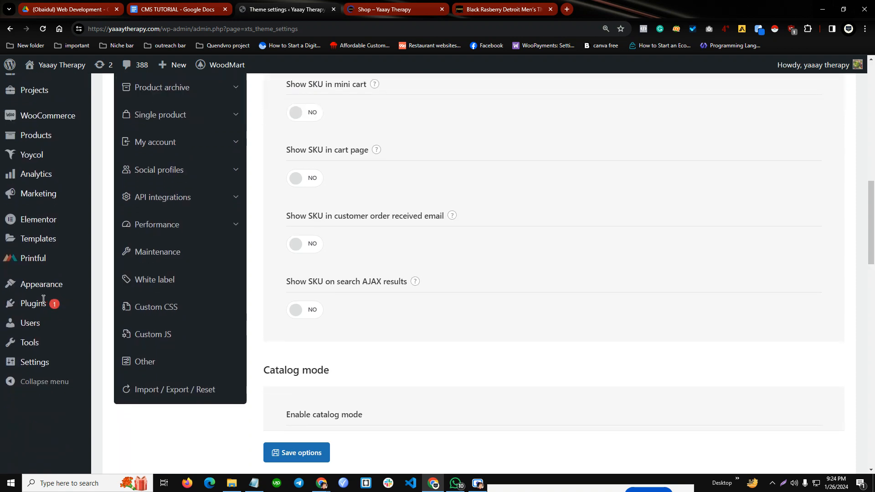
scroll(64, 305, up, 1)
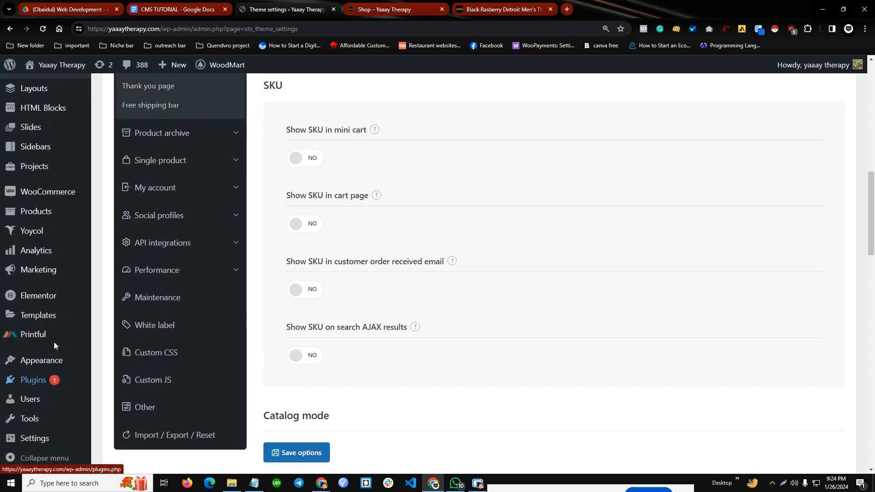
scroll(59, 336, up, 2)
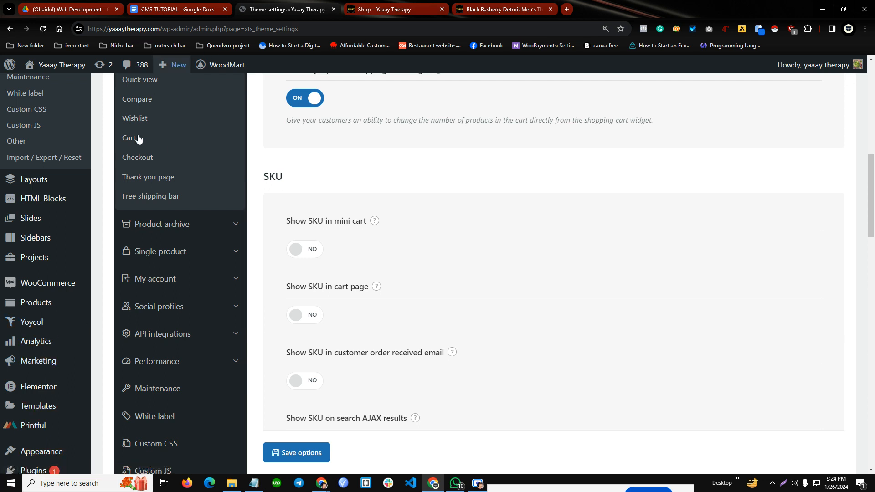
mouse_move(31, 277)
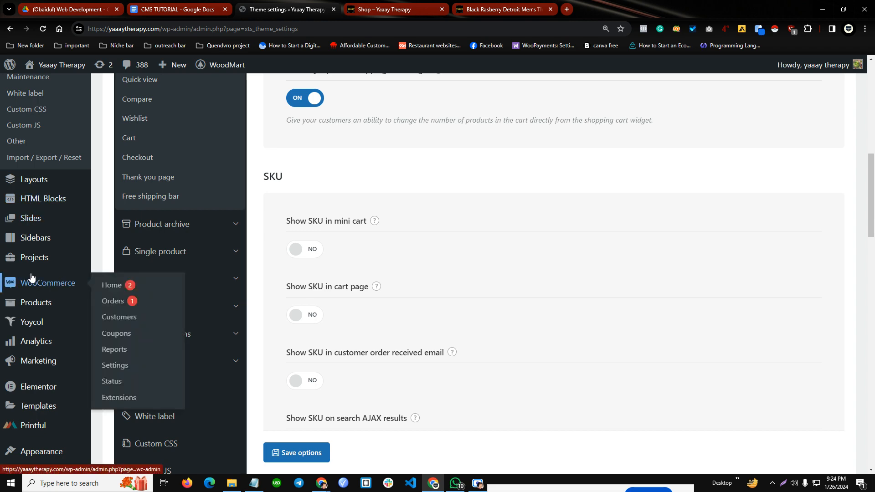
Step: Recheck the hoodie product page for purchase options and return to the Shop page
click(511, 4)
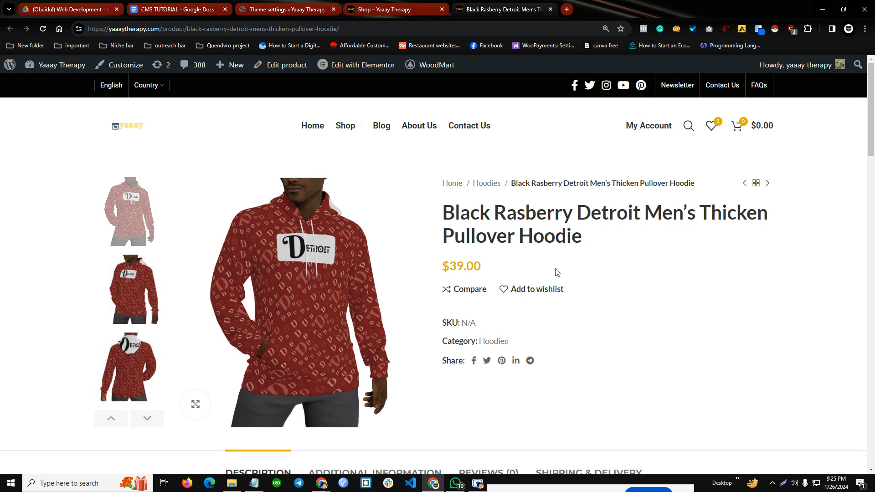
scroll(556, 272, down, 1)
scroll(558, 274, up, 1)
click(388, 7)
Step: Return to the WoodMart theme settings and look over the WordPress admin sections down to Plugins
click(326, 4)
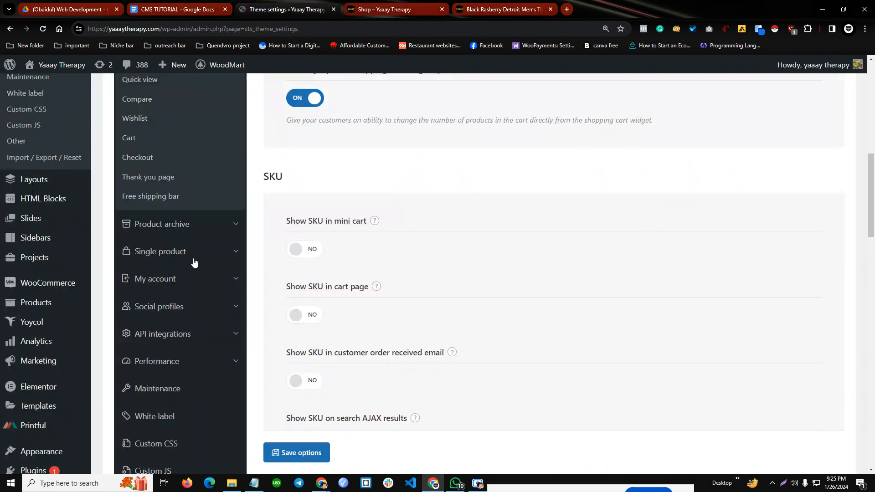
scroll(193, 260, down, 4)
mouse_move(58, 376)
scroll(55, 302, up, 5)
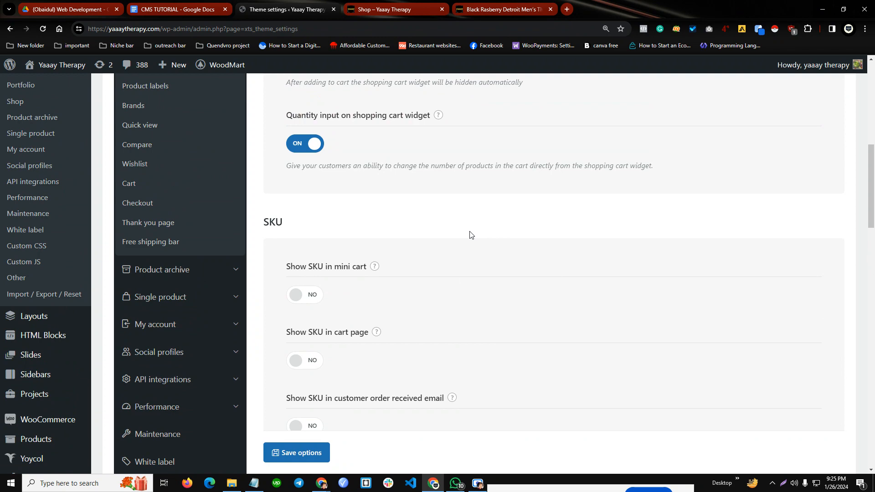
Step: Compare the Shop page listings with the hoodie product page for Add to cart options
click(417, 6)
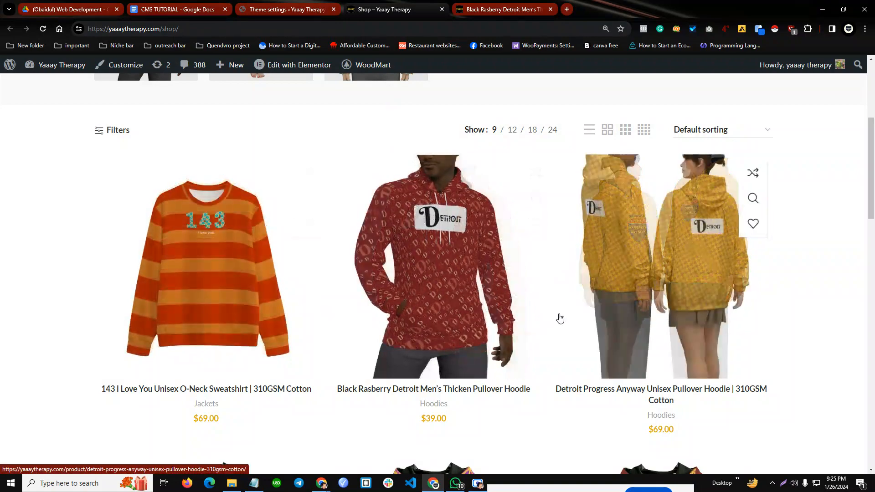
scroll(463, 309, down, 1)
scroll(463, 309, up, 2)
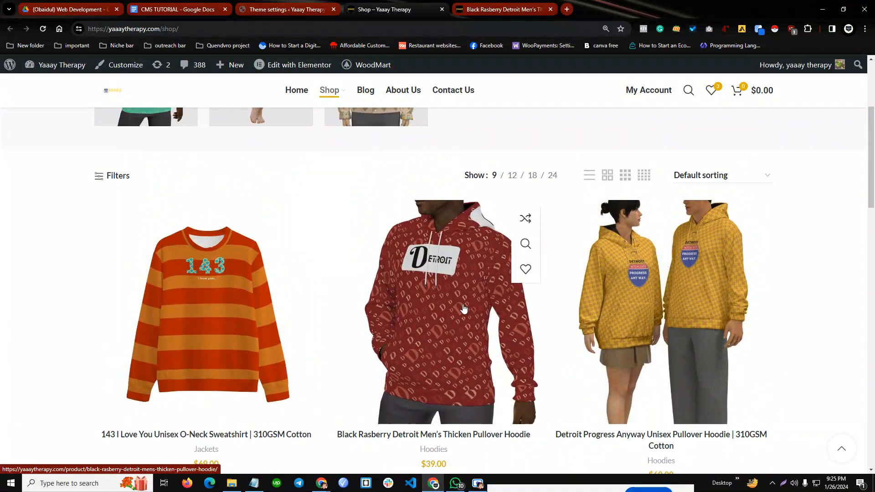
click(505, 5)
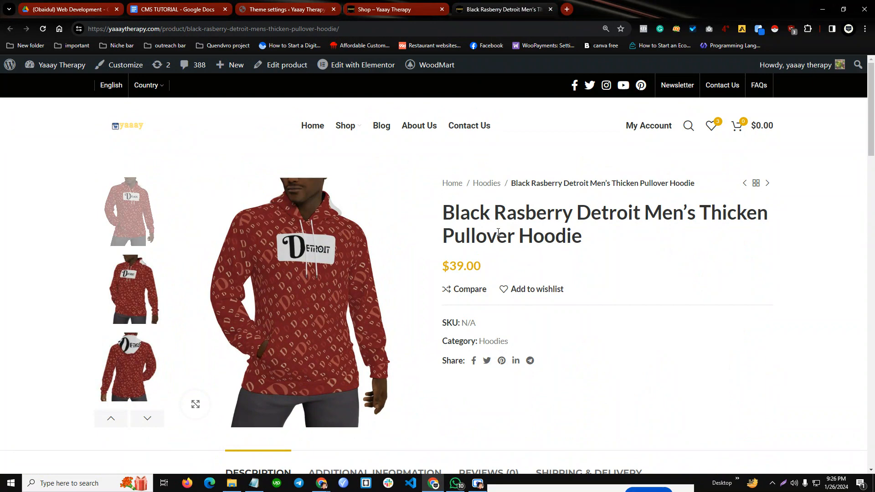
click(385, 6)
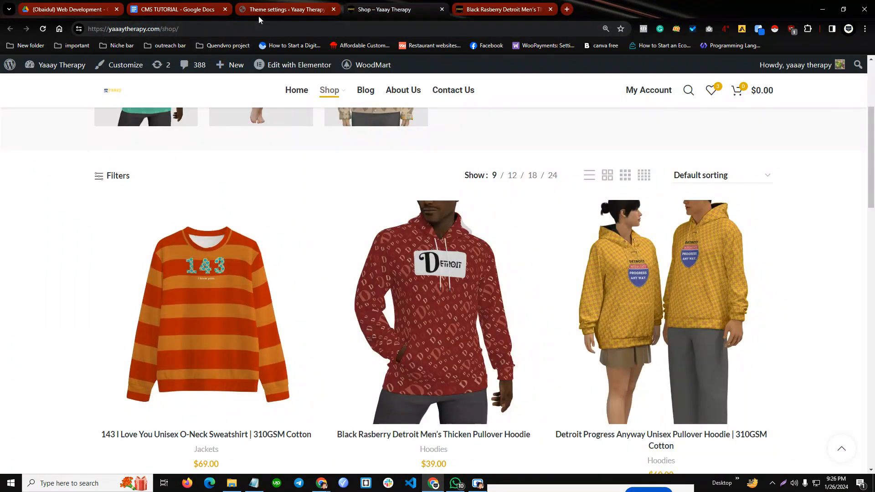
Step: Go back to the WoodMart theme settings and view the theme's admin options and the shopping cart widget settings
click(259, 19)
scroll(160, 113, up, 5)
mouse_move(45, 201)
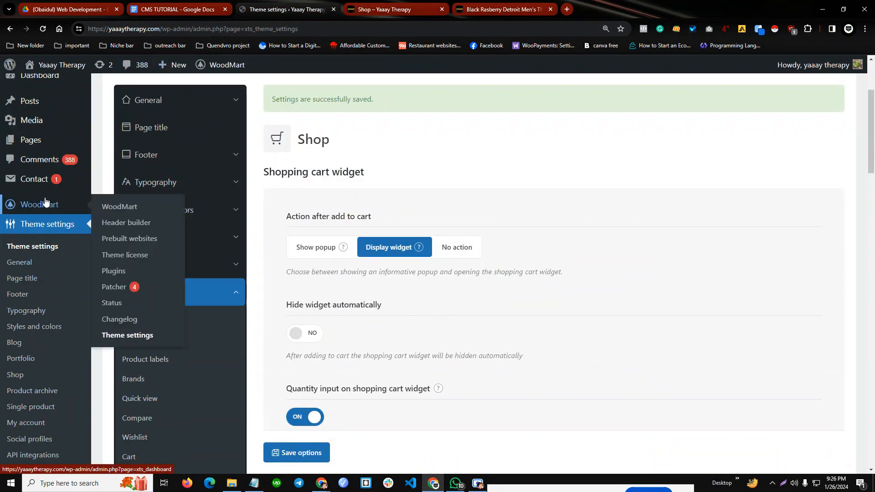
scroll(45, 201, up, 3)
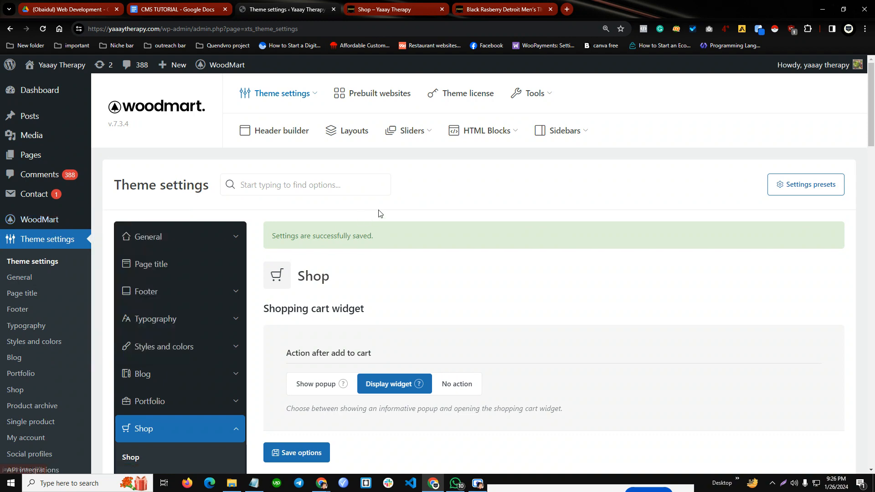
scroll(217, 205, down, 2)
scroll(165, 248, up, 2)
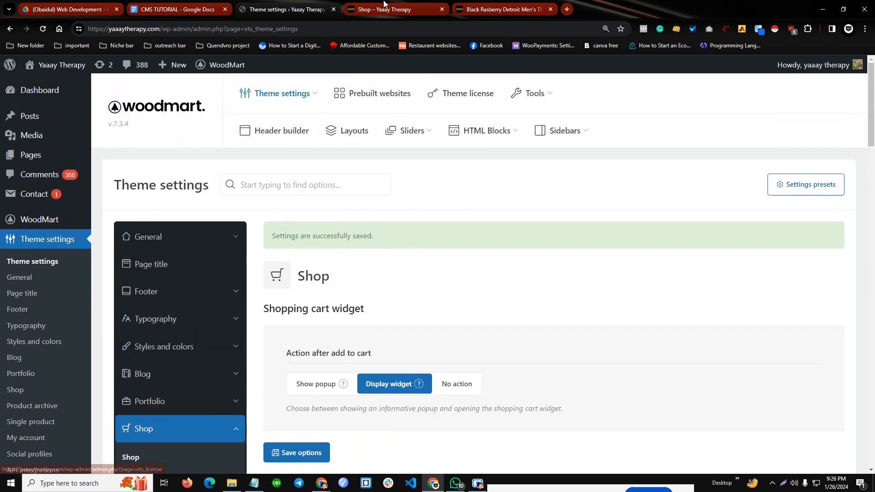
Step: Review the Shop theme settings for the cart widget, SKU display and Catalog mode
scroll(337, 237, down, 8)
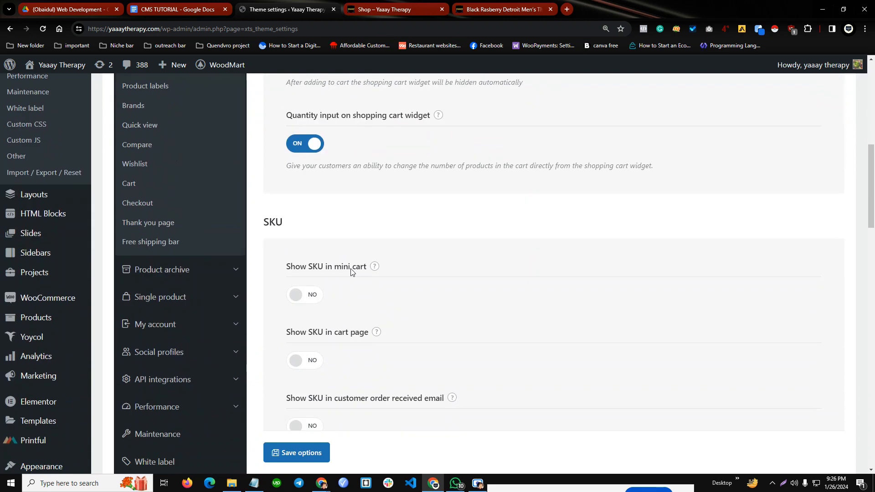
scroll(352, 273, up, 3)
scroll(360, 273, down, 5)
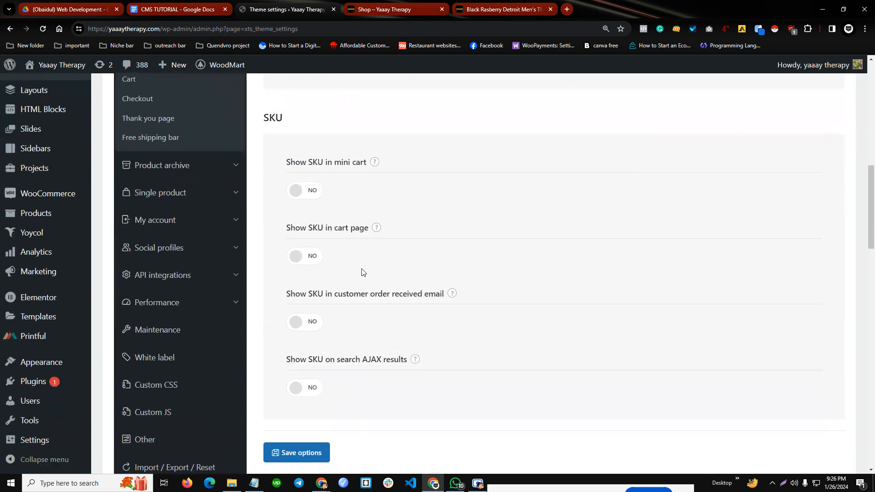
scroll(364, 272, down, 3)
scroll(396, 253, down, 2)
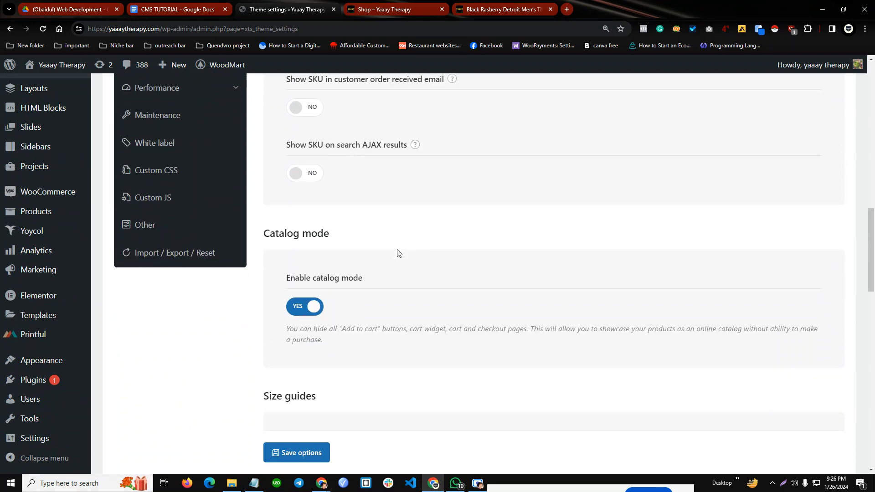
scroll(397, 253, up, 6)
scroll(397, 253, up, 3)
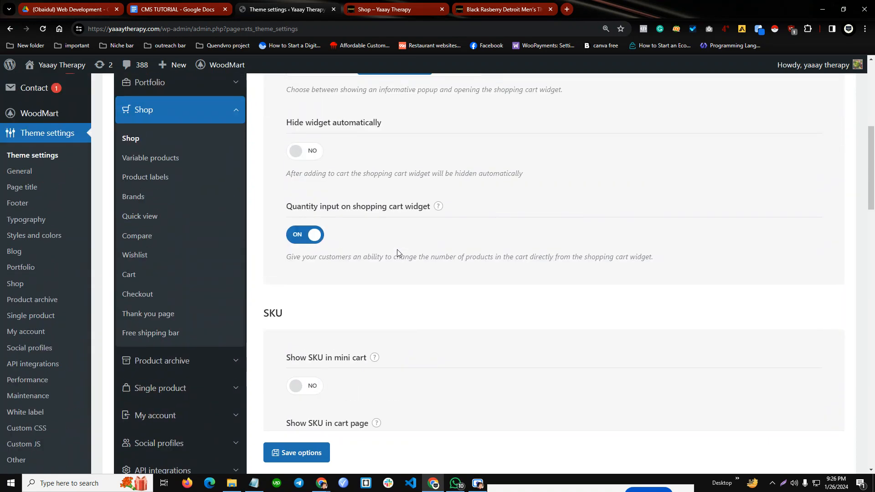
scroll(398, 252, down, 4)
scroll(397, 252, up, 5)
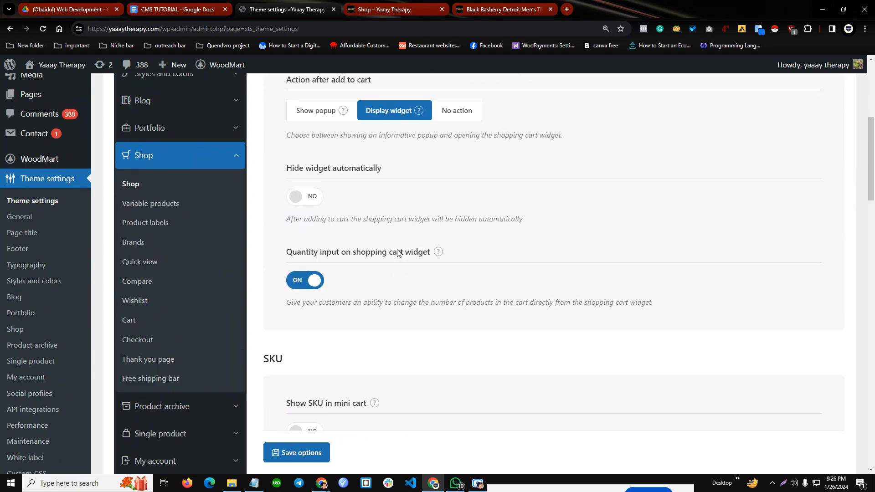
scroll(397, 296, up, 4)
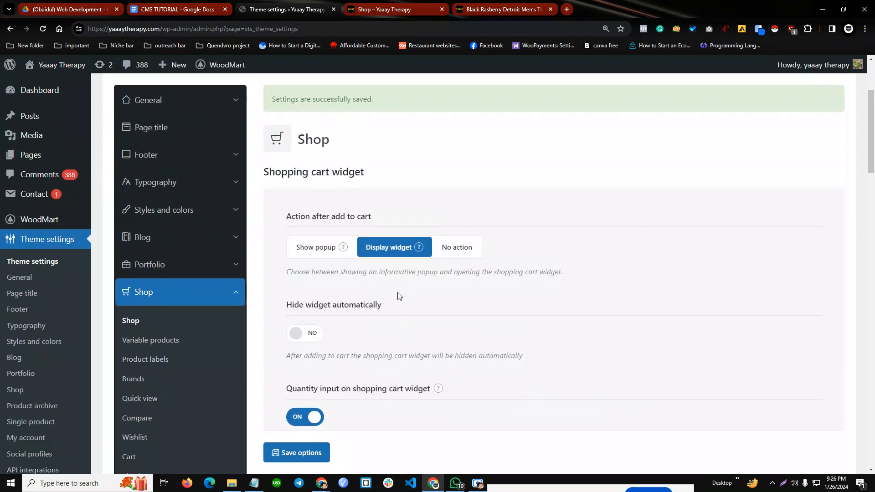
Step: Inspect the shopping cart widget options, the hoodie product page and the Shop page for anything controlling or showing Add to cart
scroll(397, 296, down, 4)
scroll(330, 251, down, 2)
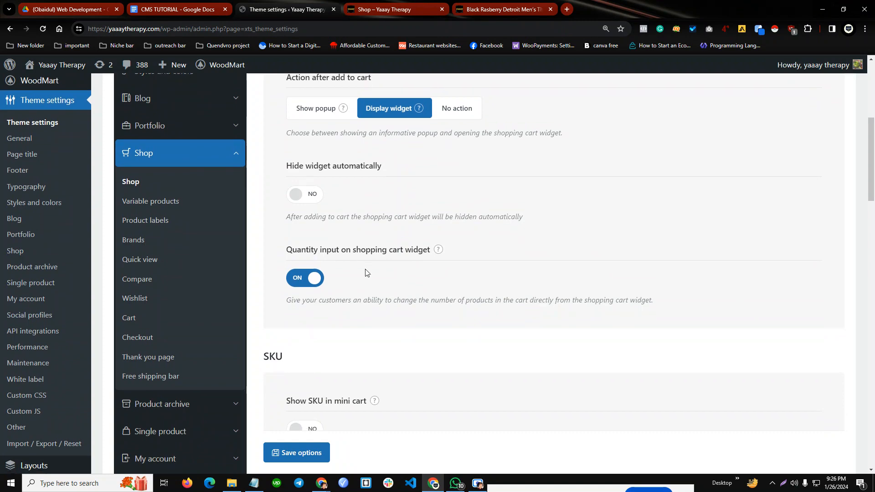
click(503, 10)
scroll(412, 325, down, 5)
scroll(456, 315, up, 4)
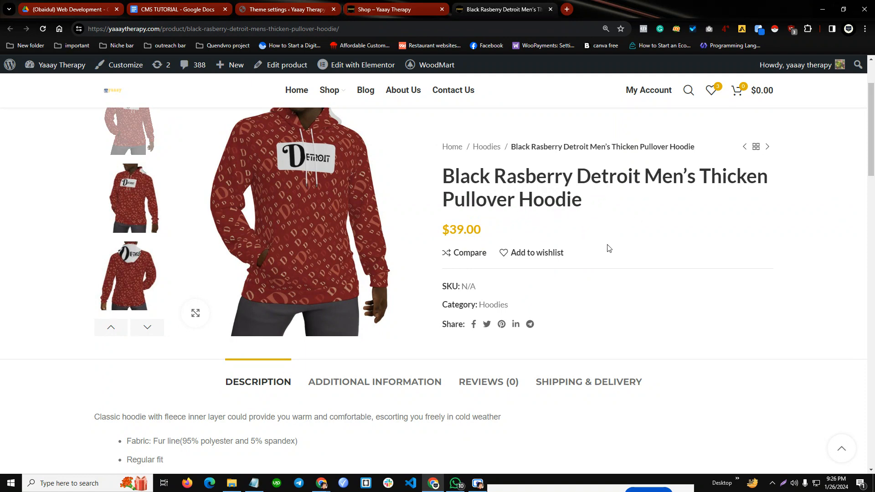
scroll(599, 236, down, 1)
scroll(598, 237, up, 1)
drag(529, 203, 584, 203)
click(535, 206)
click(552, 202)
double_click(552, 203)
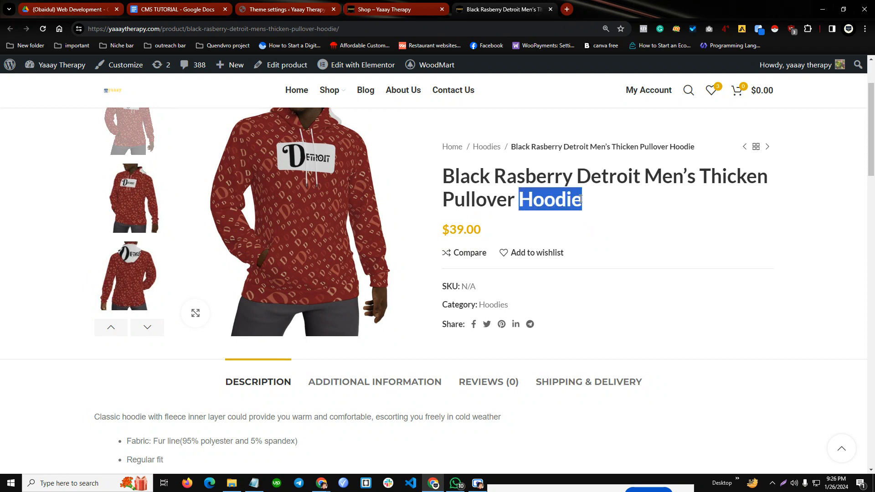
click(581, 199)
click(409, 6)
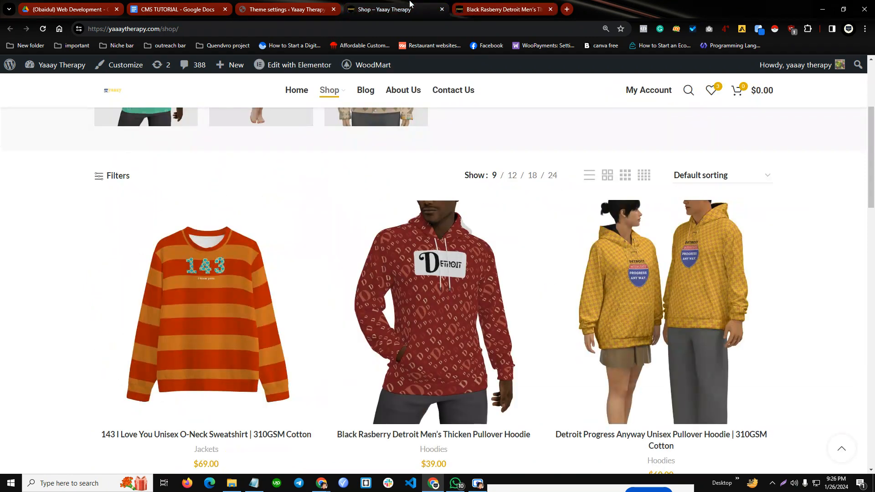
Step: Return to the Shop theme settings and review the options from the shopping cart widget down to Hide add to cart and price
click(295, 3)
scroll(363, 248, up, 3)
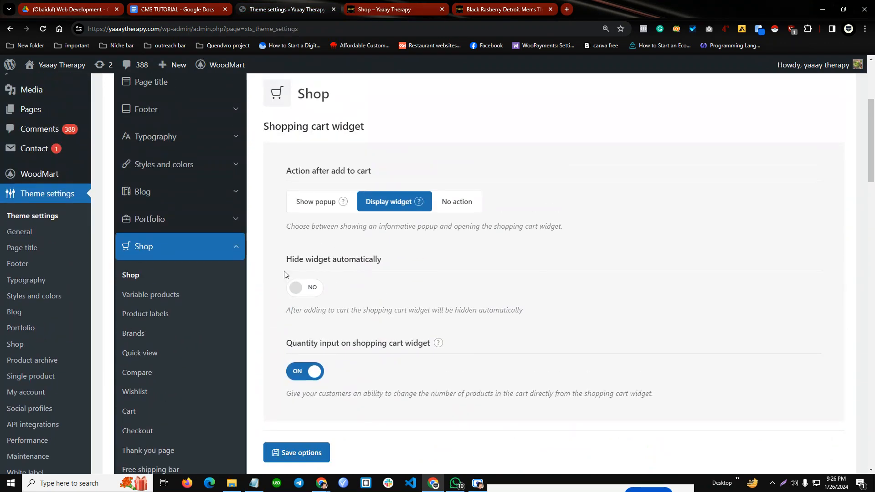
scroll(196, 301, down, 3)
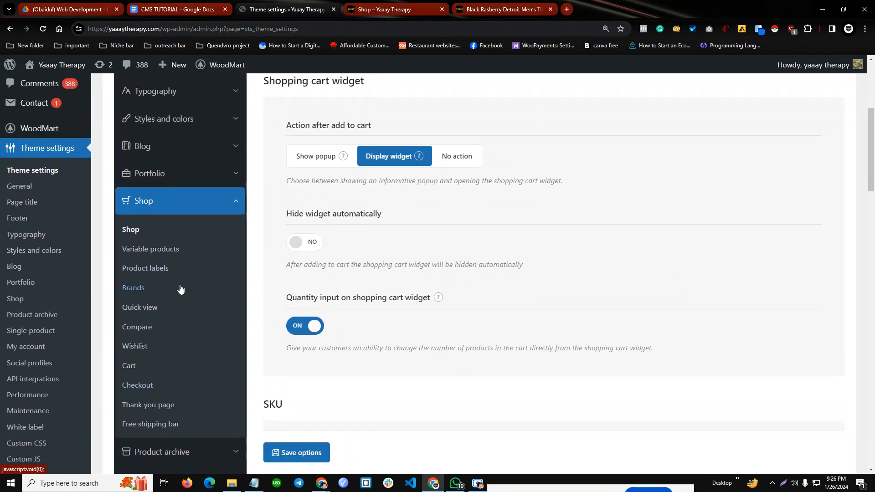
click(176, 249)
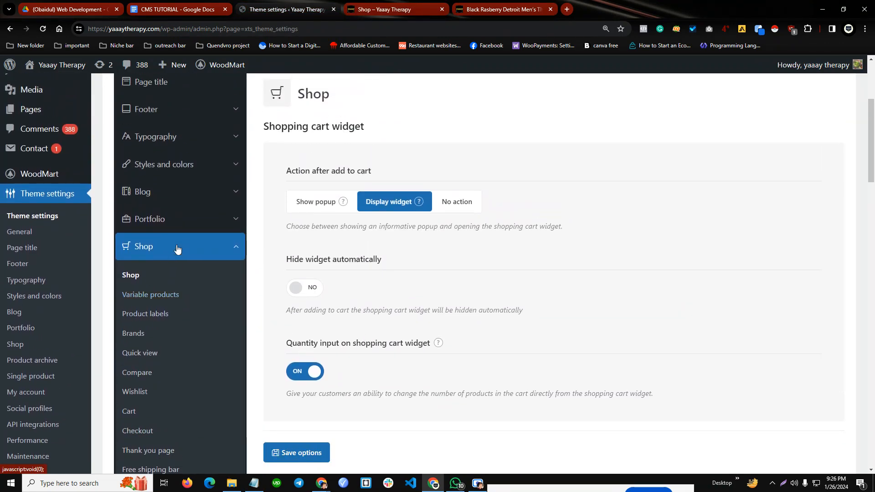
scroll(442, 290, down, 1)
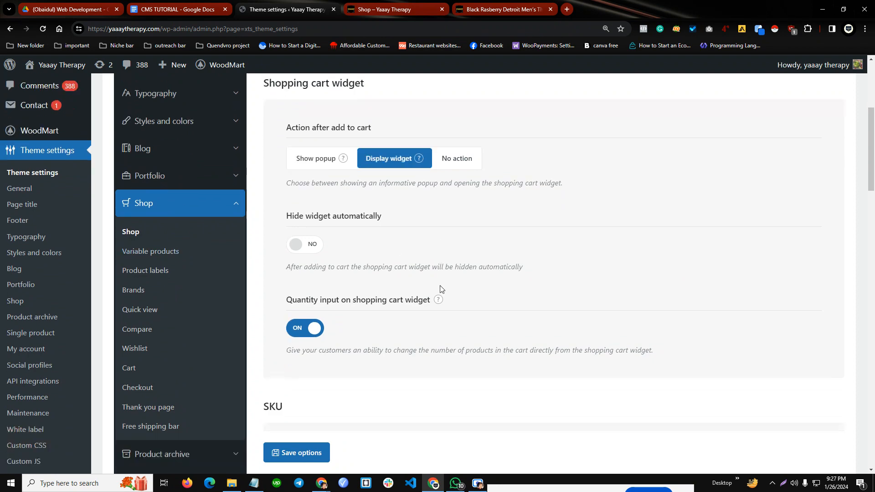
scroll(441, 290, down, 1)
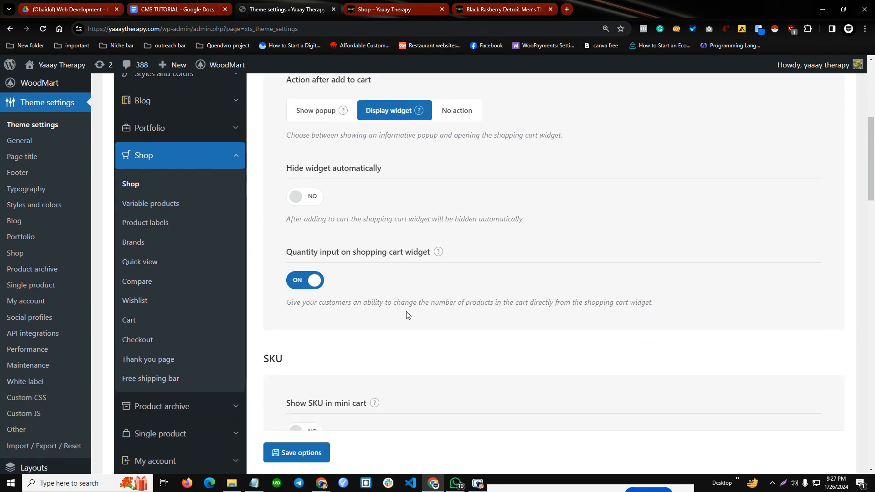
scroll(408, 315, down, 5)
scroll(408, 315, down, 7)
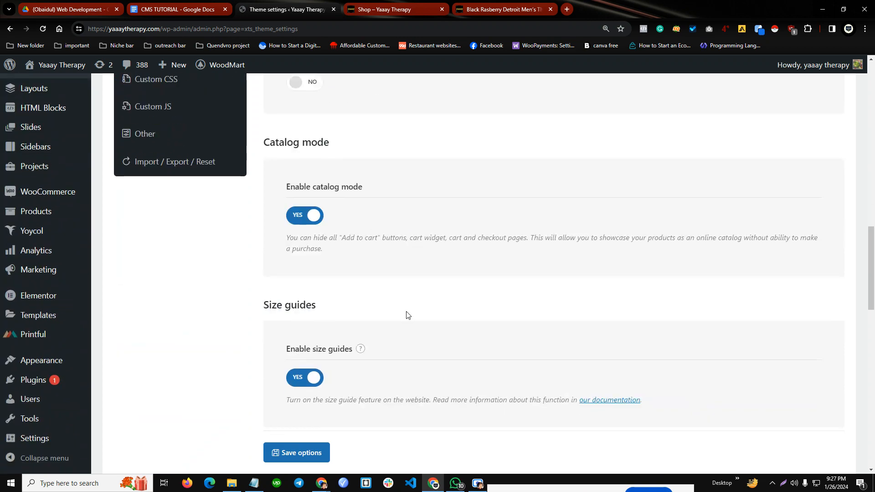
scroll(408, 315, down, 2)
scroll(403, 311, down, 4)
scroll(404, 310, down, 4)
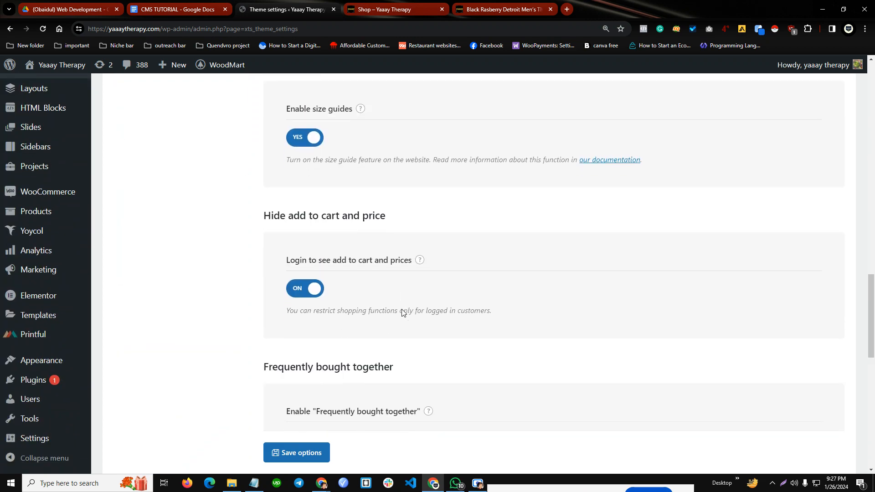
Step: Go back over the cart widget and SKU options and highlight the Catalog mode heading in the Shop settings
scroll(408, 299, up, 7)
scroll(408, 299, up, 12)
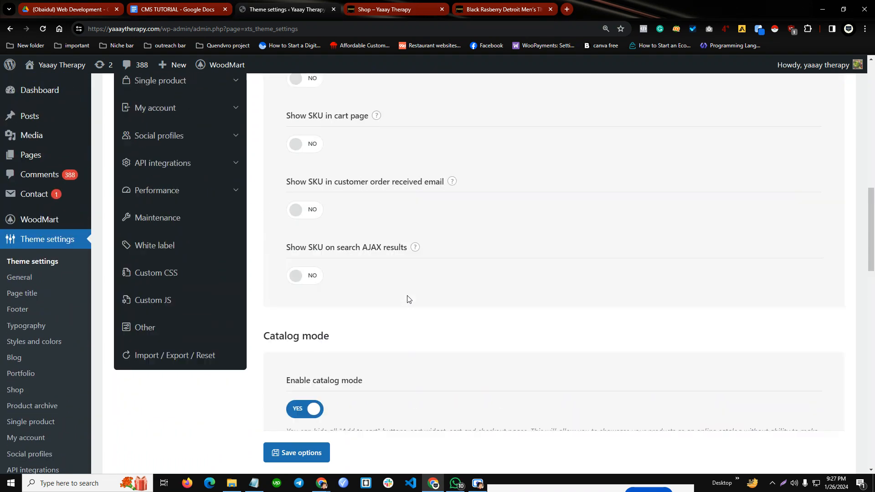
scroll(407, 300, up, 2)
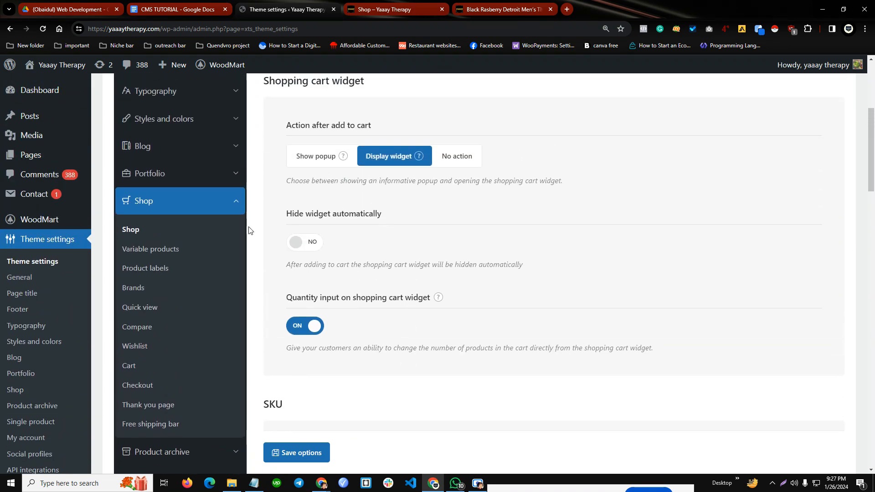
scroll(354, 260, down, 2)
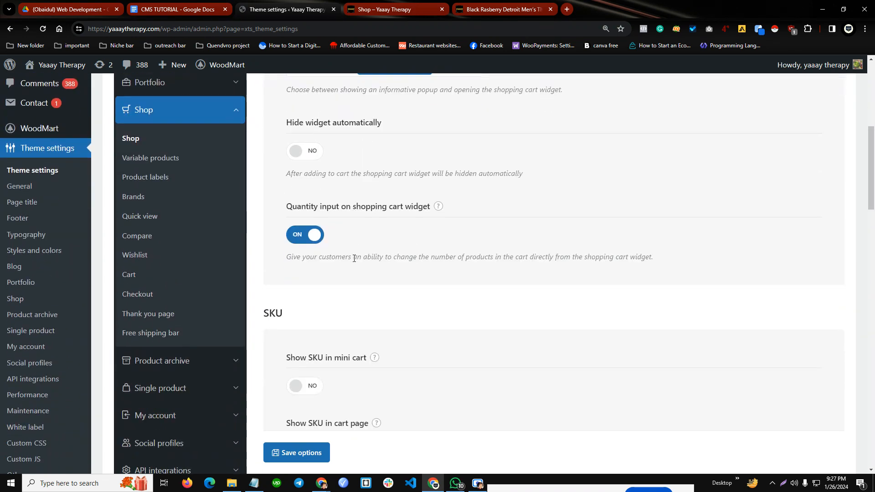
scroll(354, 259, down, 8)
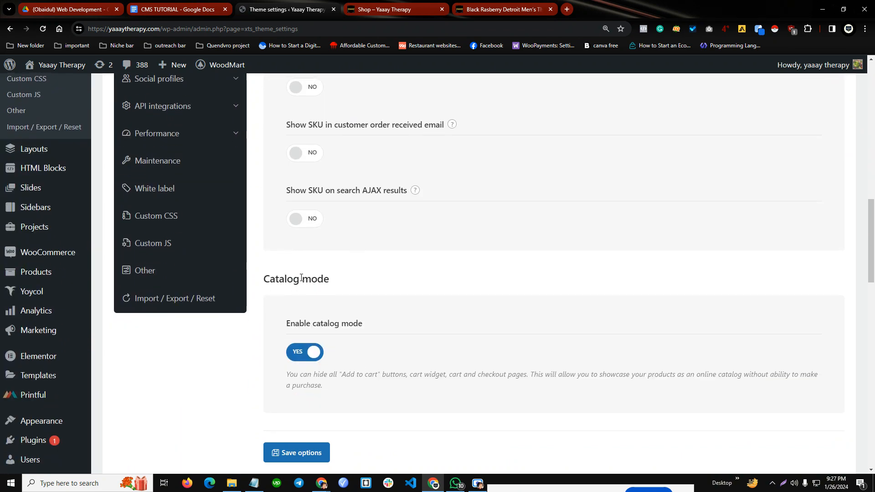
drag(276, 279, 322, 278)
click(322, 277)
drag(264, 279, 342, 288)
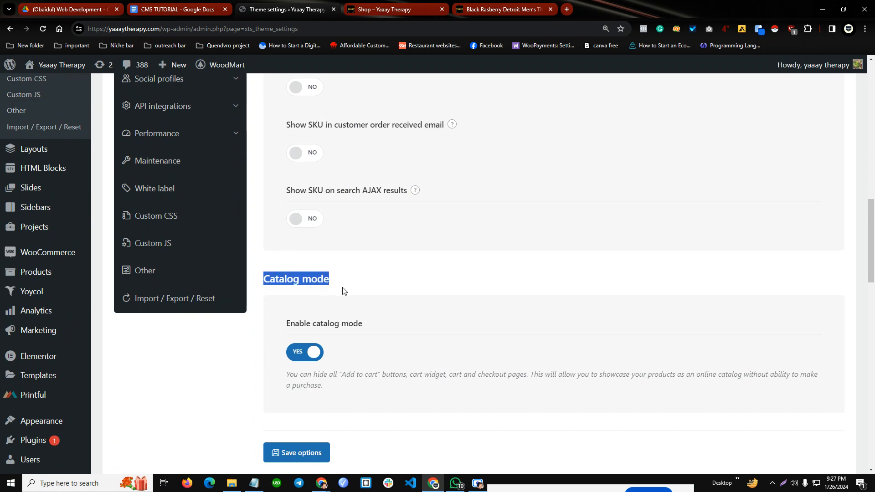
Step: Examine the Size guides, Hide add to cart and price, and Frequently bought together settings below Catalog mode
scroll(343, 291, down, 10)
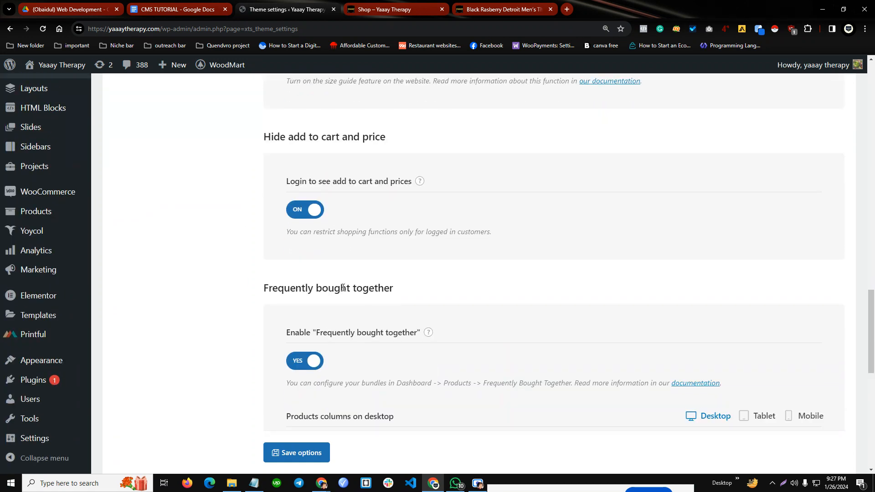
scroll(343, 288, down, 2)
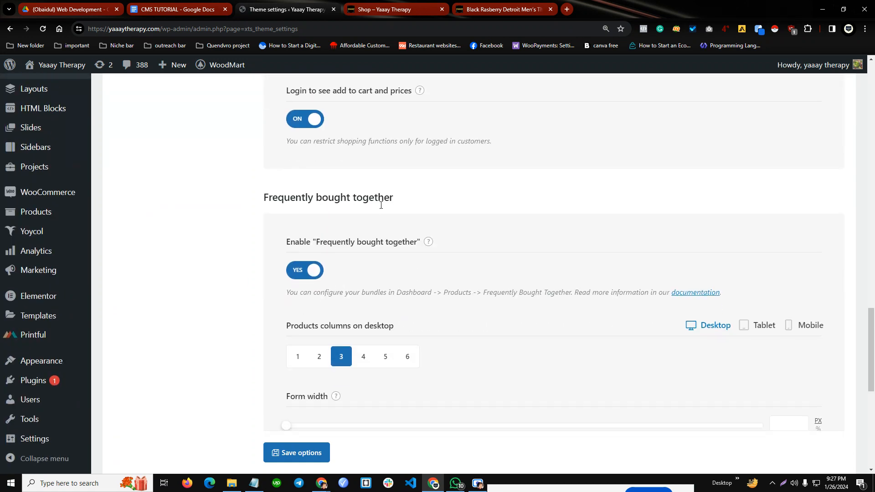
scroll(385, 206, up, 3)
scroll(360, 364, up, 6)
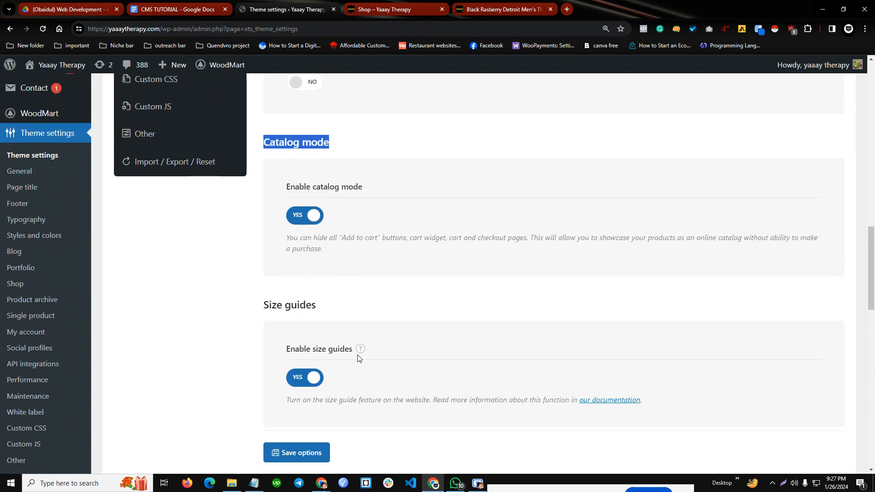
scroll(358, 358, down, 7)
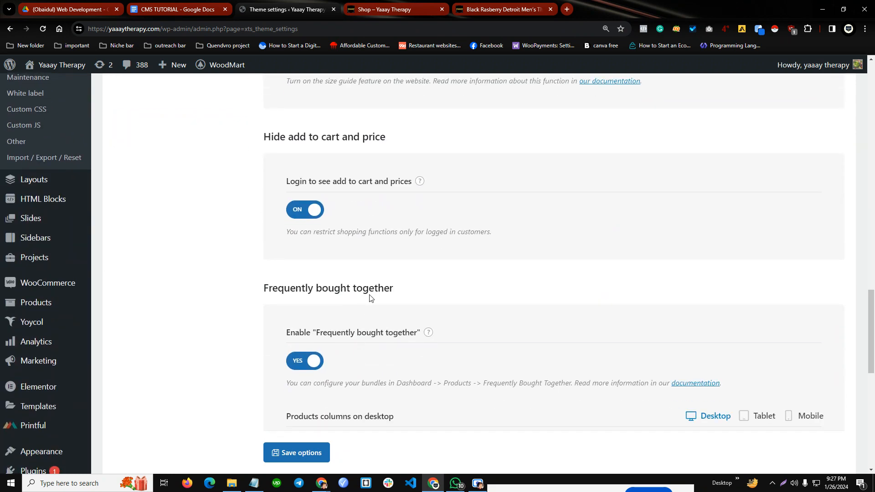
scroll(370, 298, up, 4)
scroll(371, 298, up, 1)
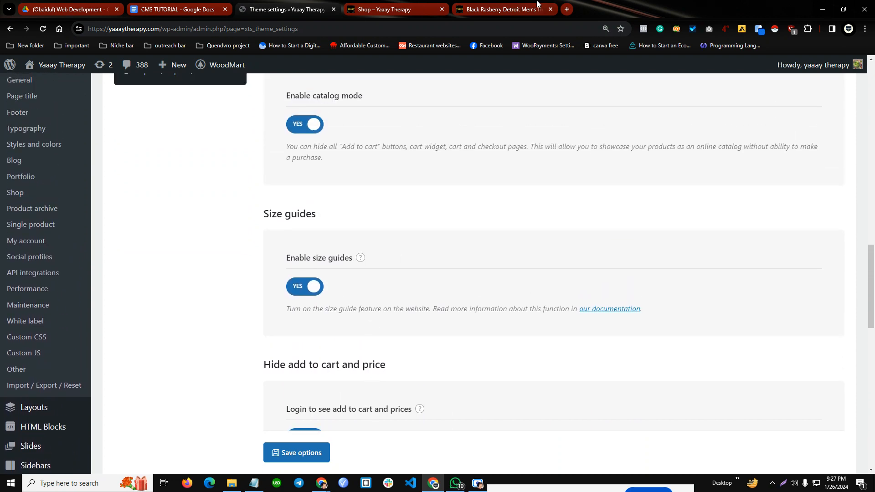
Step: Check the hoodie product page and the Shop page again, and return to the theme settings
click(536, 6)
click(424, 6)
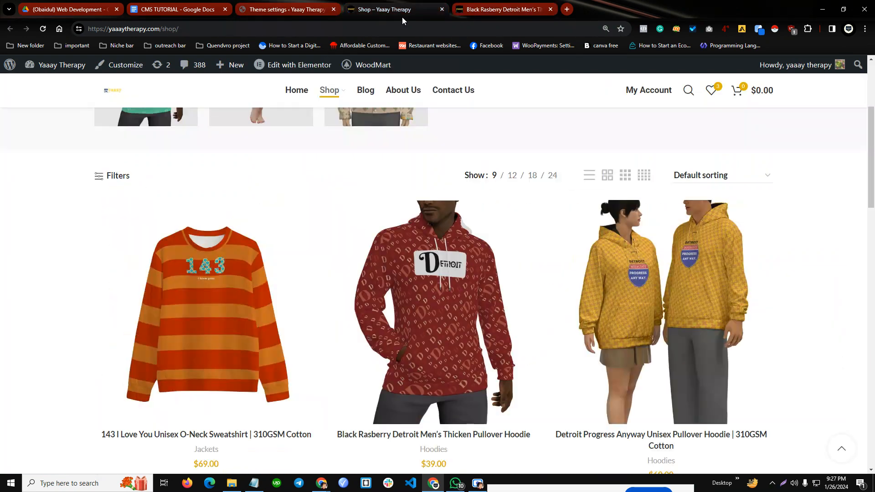
click(298, 5)
Step: Turn off Enable catalog mode and Enable size guides in the Shop theme settings
scroll(357, 290, up, 3)
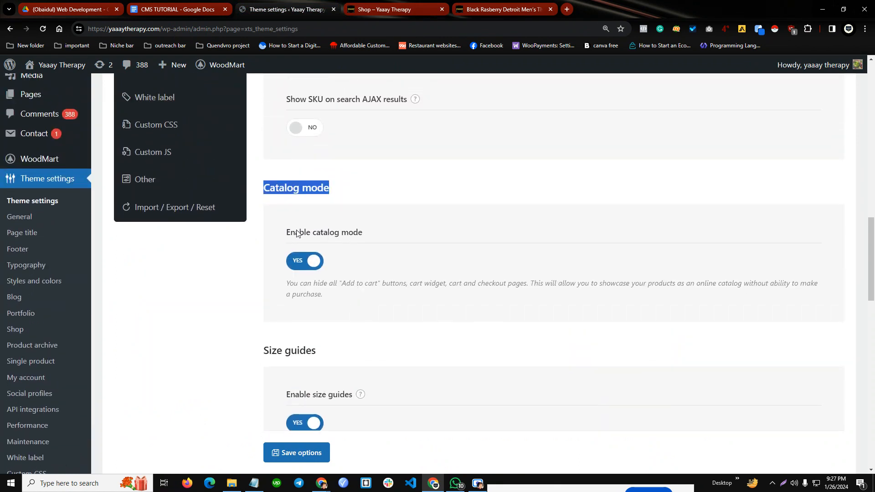
scroll(336, 248, up, 1)
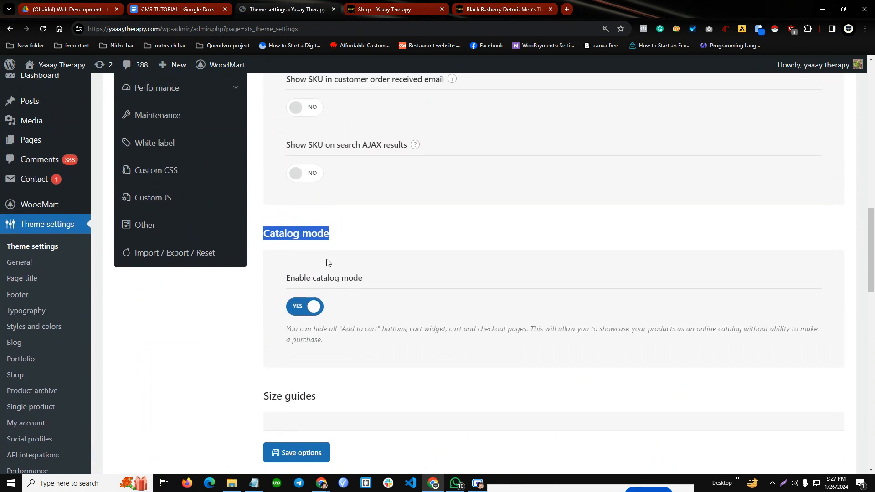
click(306, 315)
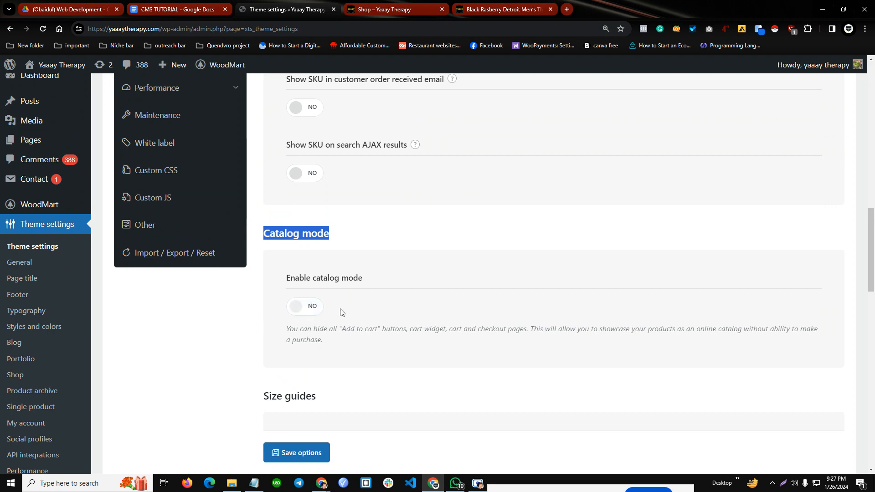
scroll(315, 312, down, 2)
click(305, 377)
Step: Turn off Login to see add to cart and prices under Hide add to cart and price
scroll(314, 356, down, 5)
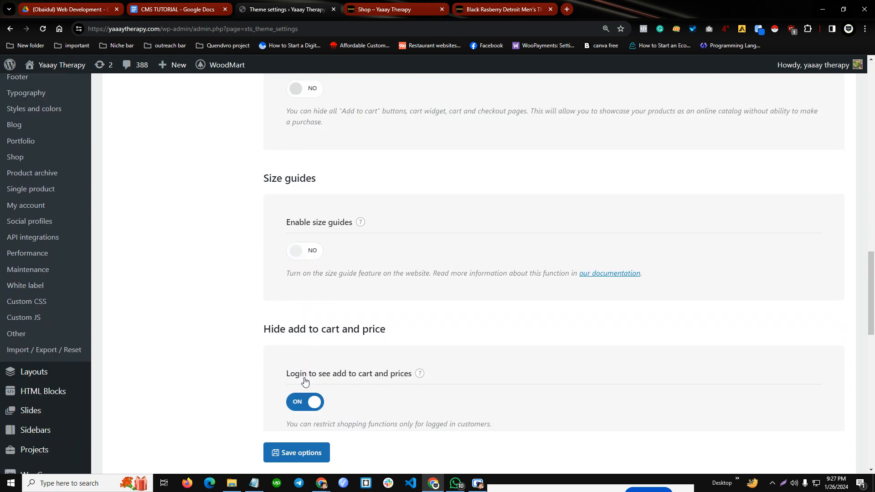
scroll(314, 347, down, 1)
click(304, 299)
scroll(315, 315, down, 3)
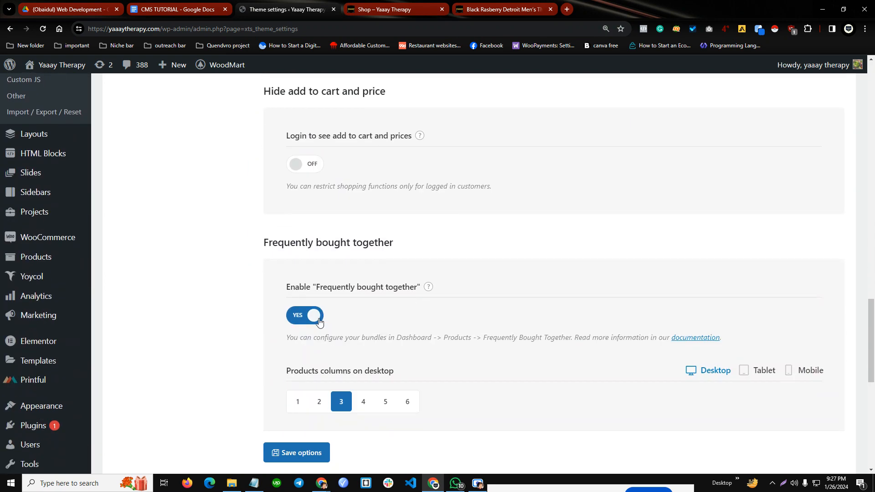
Step: Review the Catalog mode, Size guides, and Hide add to cart and price sections, highlighting their labels
scroll(319, 319, up, 4)
scroll(319, 323, up, 3)
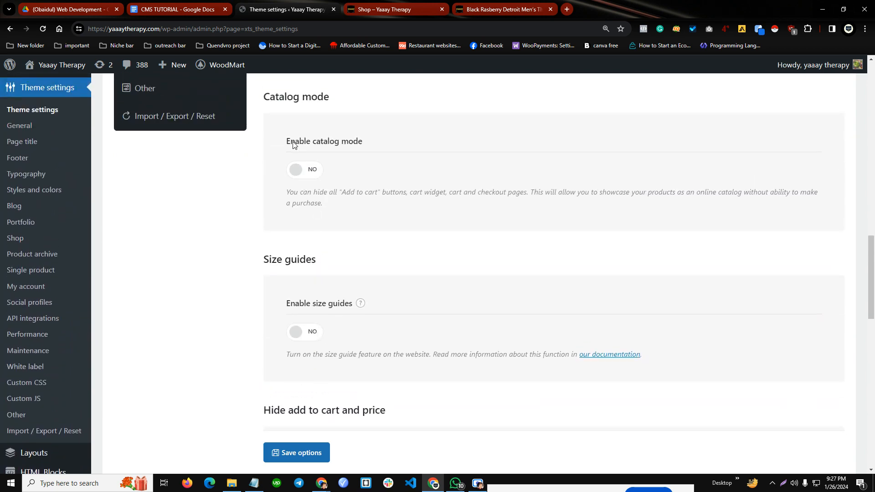
drag(291, 141, 323, 141)
drag(277, 259, 299, 259)
scroll(294, 313, down, 2)
drag(293, 320, 375, 322)
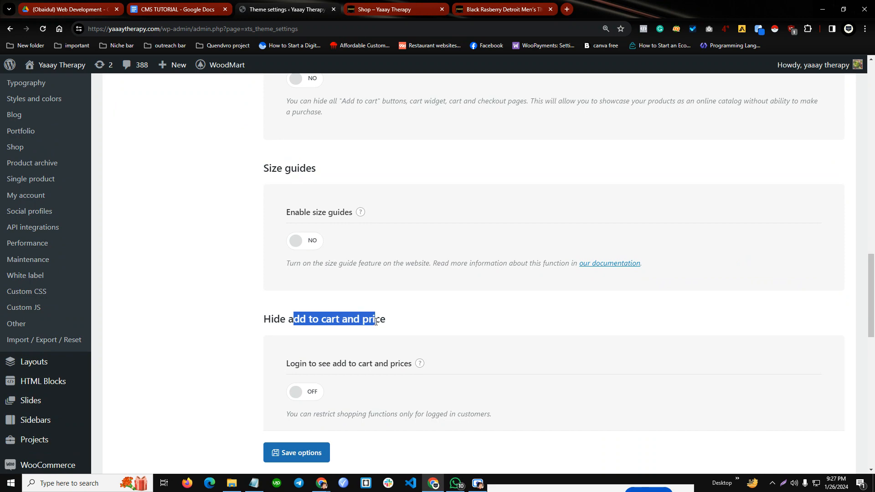
click(392, 323)
scroll(382, 319, up, 4)
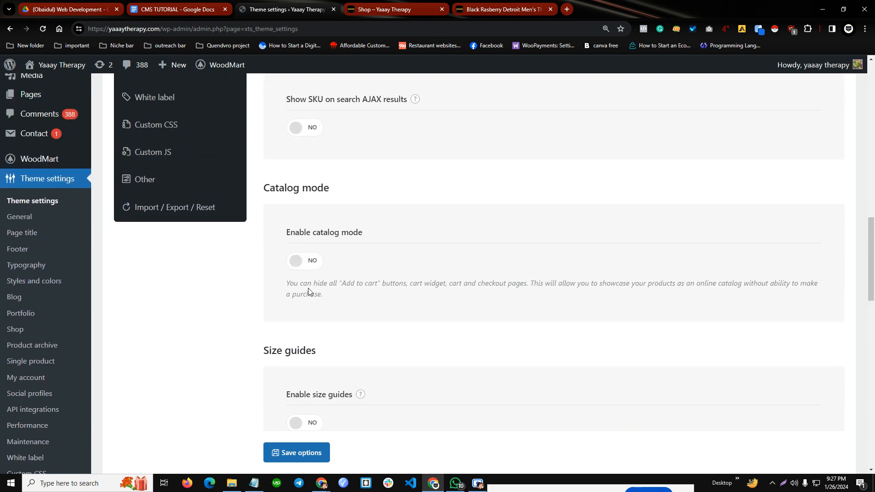
scroll(309, 289, down, 6)
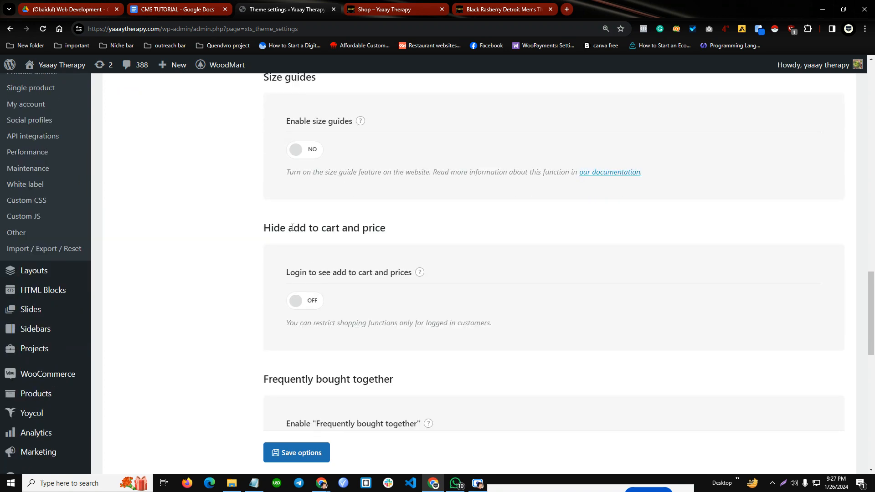
drag(296, 227, 383, 229)
click(375, 245)
scroll(372, 246, up, 4)
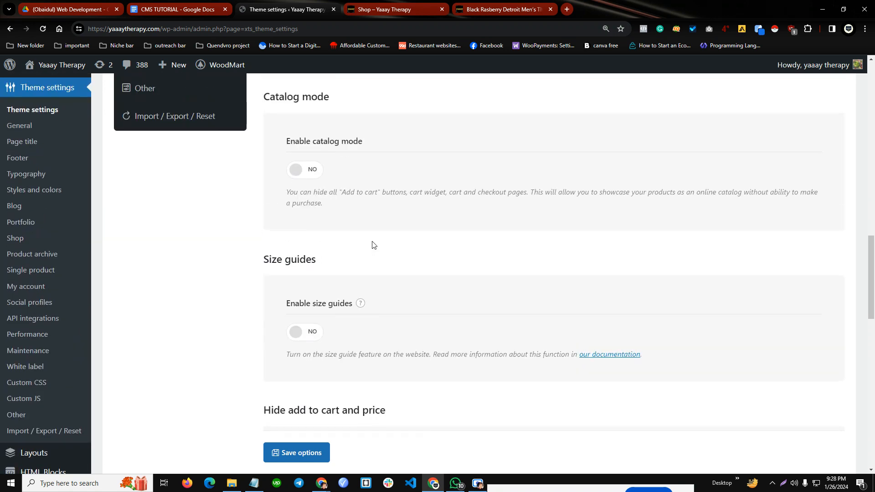
Step: Check the hoodie product page, and turn Enable catalog mode and Enable size guides back on in the theme settings
click(486, 4)
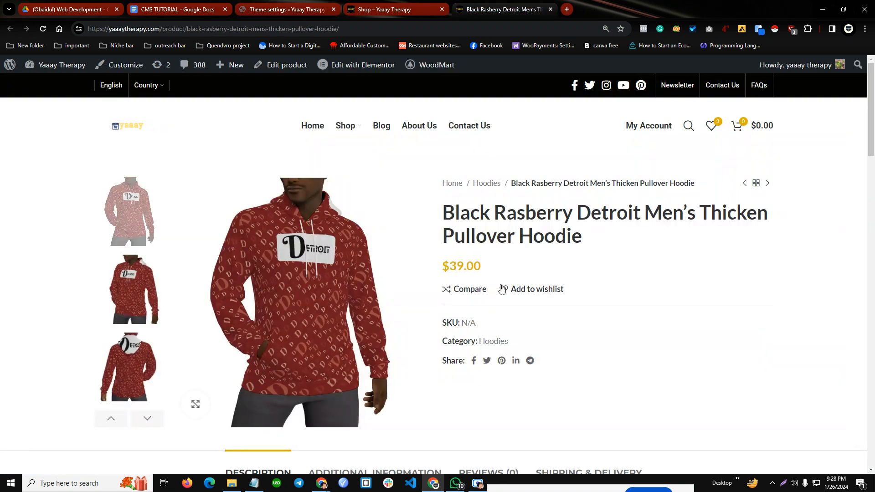
click(314, 4)
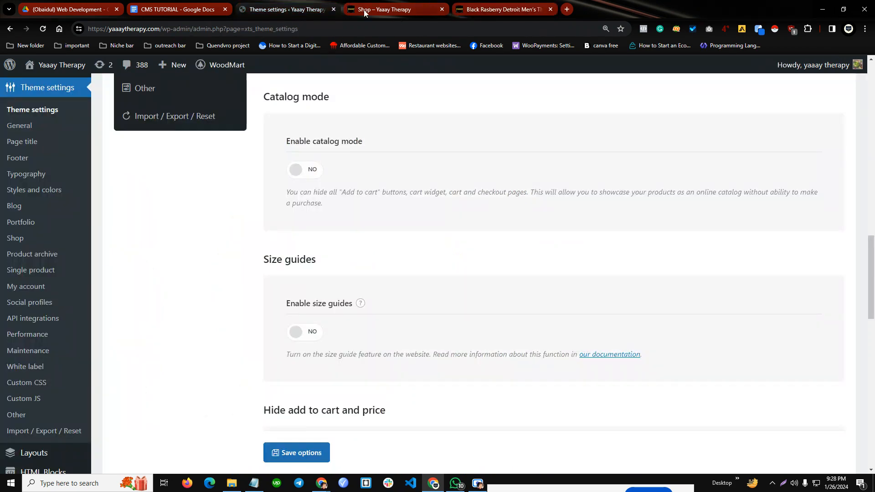
click(302, 170)
click(303, 331)
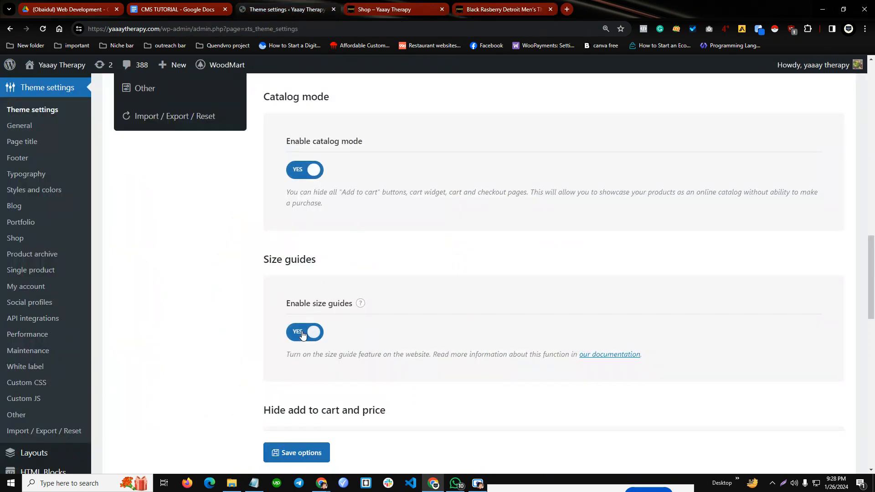
Step: Turn on Login to see add to cart and prices under Hide add to cart and price
scroll(306, 342, down, 2)
click(305, 392)
scroll(340, 347, down, 3)
scroll(341, 347, up, 3)
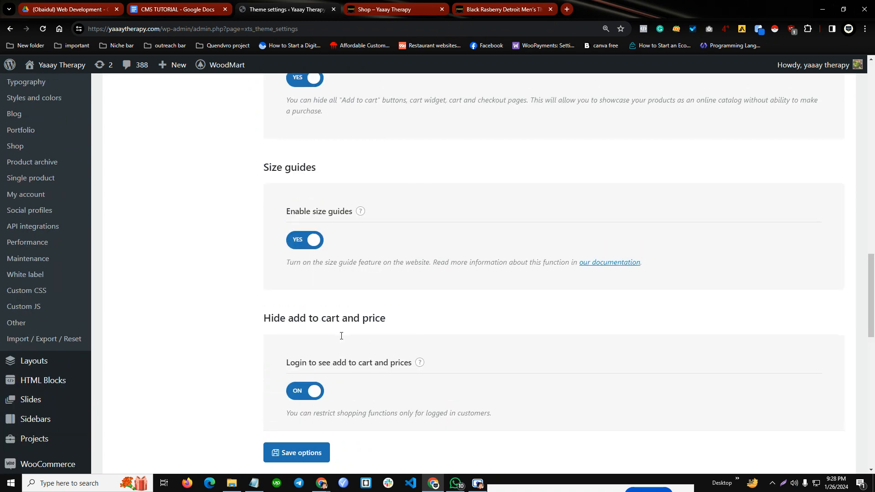
scroll(311, 120, up, 1)
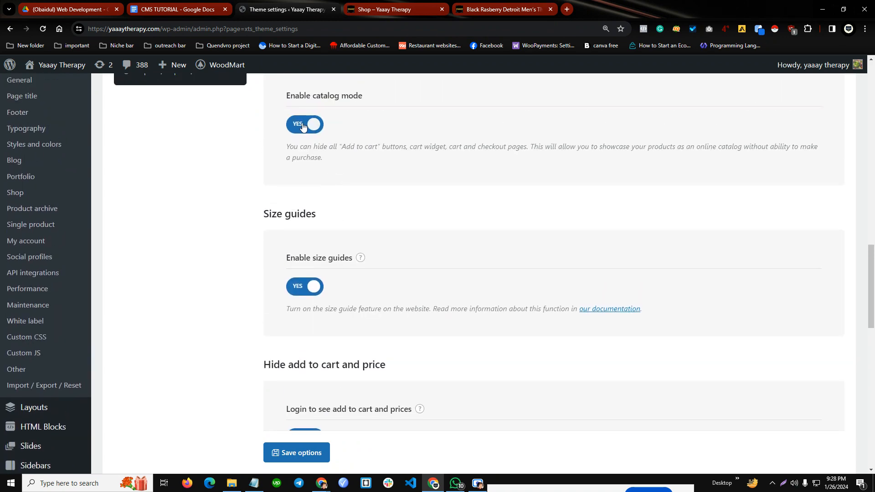
Step: Turn off Enable catalog mode, Enable size guides, and Login to see add to cart and prices, and save the theme options
click(306, 123)
click(306, 284)
scroll(307, 288, down, 1)
scroll(308, 287, down, 1)
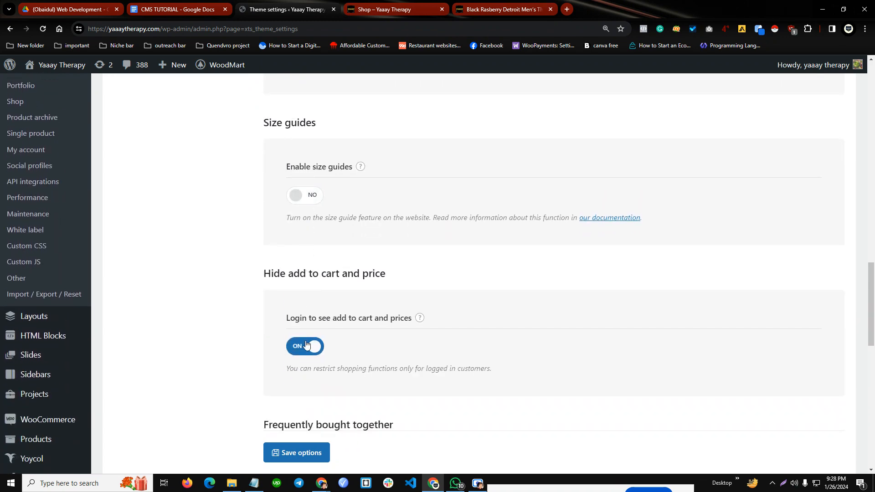
click(304, 346)
scroll(337, 326, down, 4)
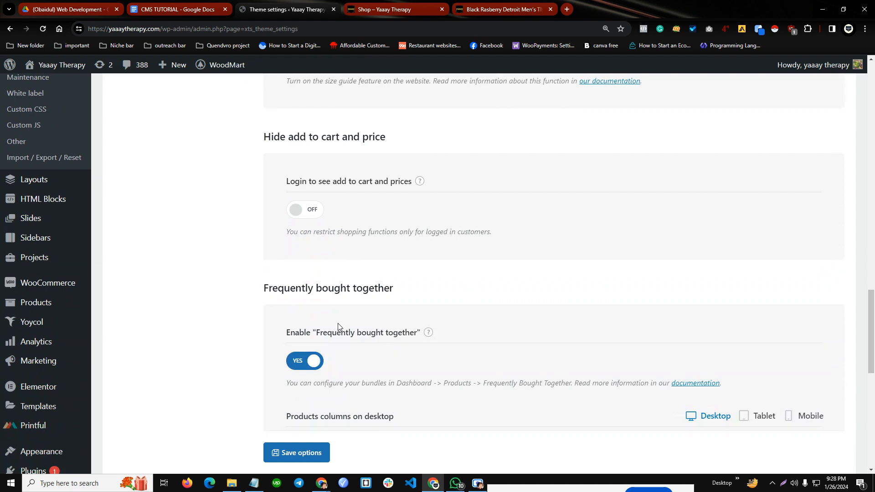
click(308, 456)
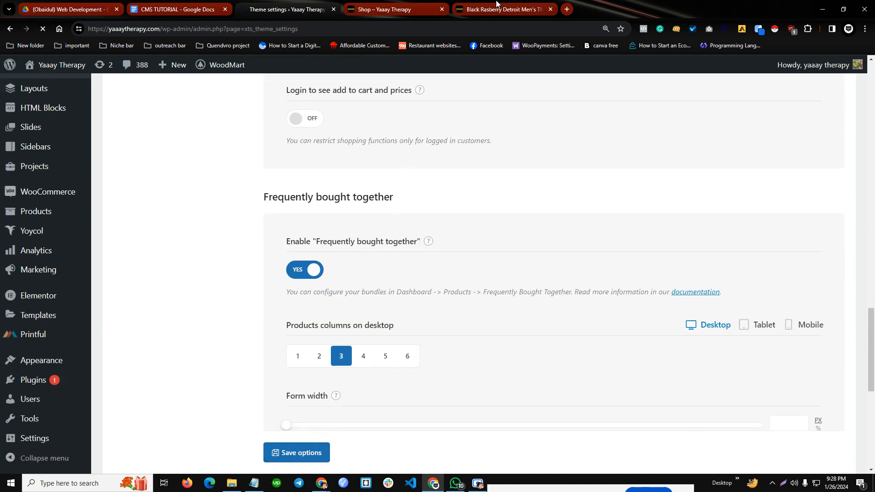
Step: Reload the shop page and the Black Rasberry Detroit hoodie product page, and check the hoodie's purchase options
click(497, 3)
click(384, 5)
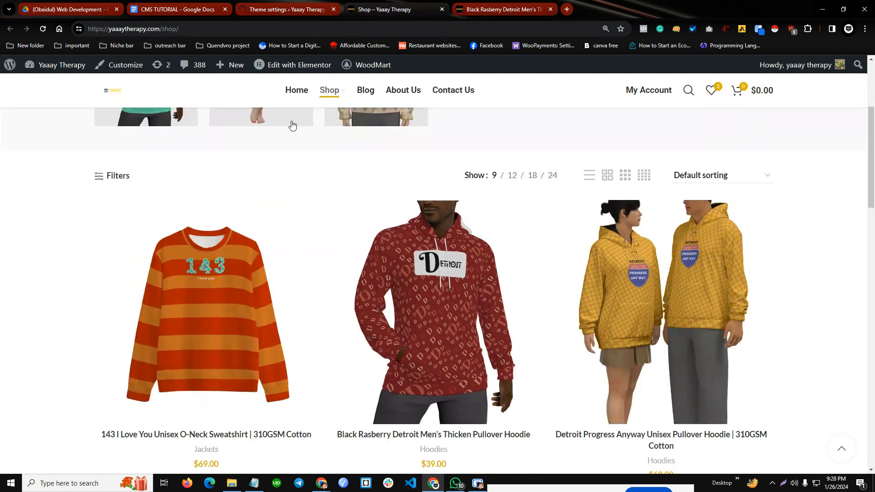
click(43, 29)
key(ctrl+Tab)
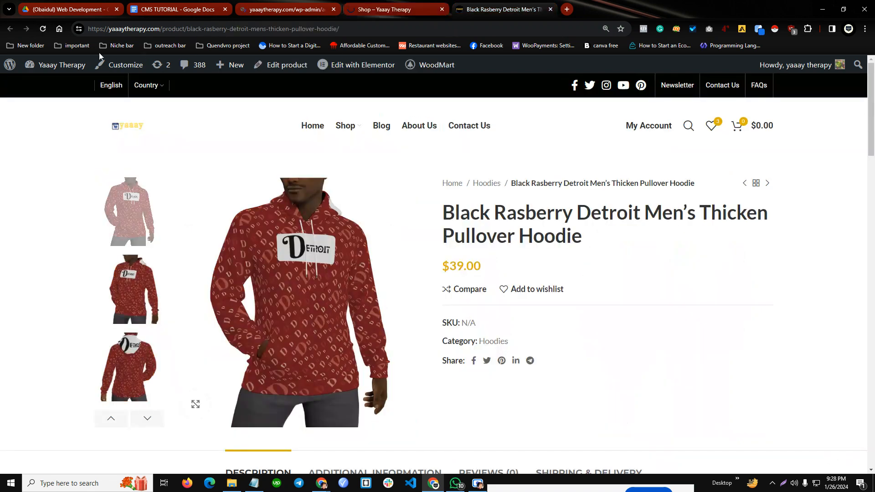
click(44, 29)
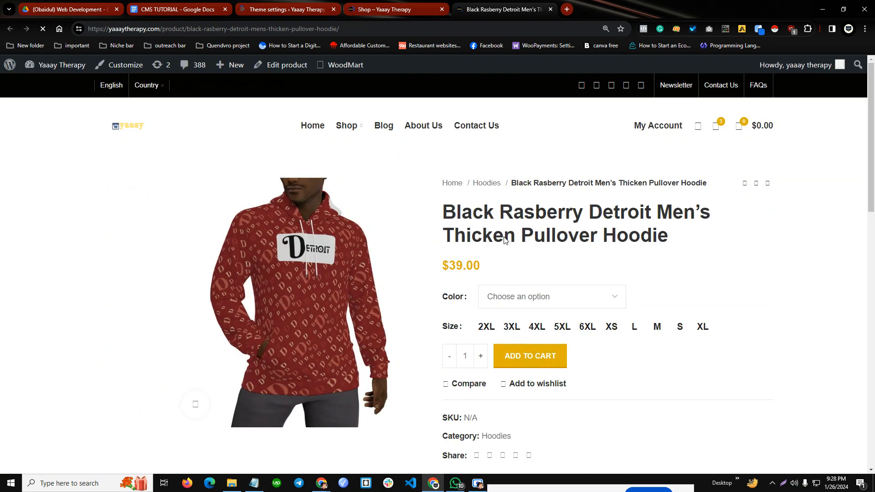
scroll(497, 261, down, 1)
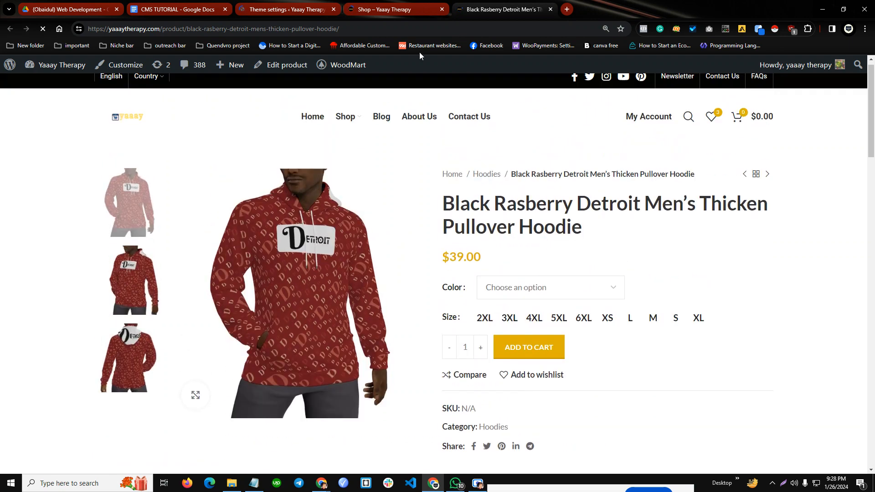
Step: Look through the shop page's product listings for Add to cart buttons, and return to the hoodie product page
click(406, 5)
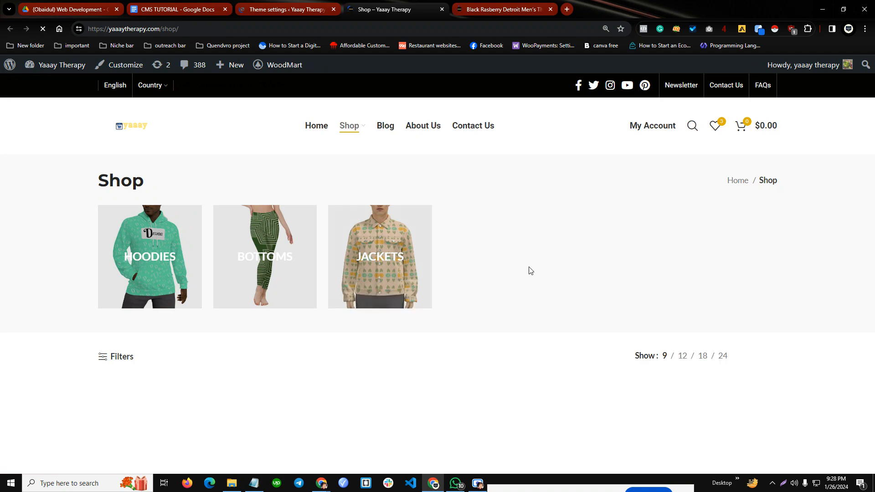
scroll(487, 274, down, 10)
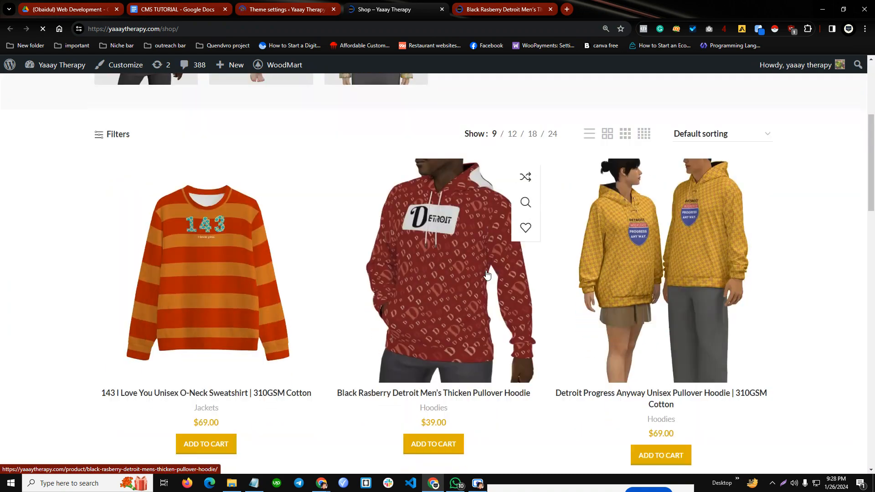
scroll(527, 269, down, 7)
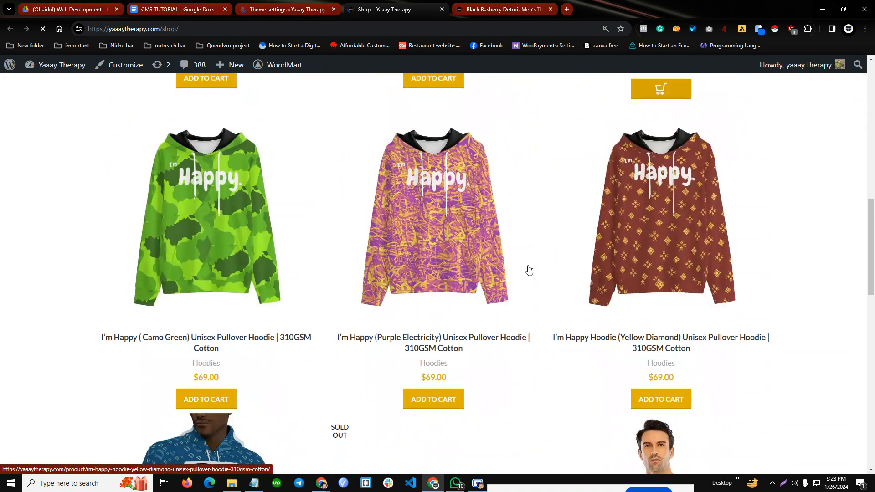
key(ctrl+Tab)
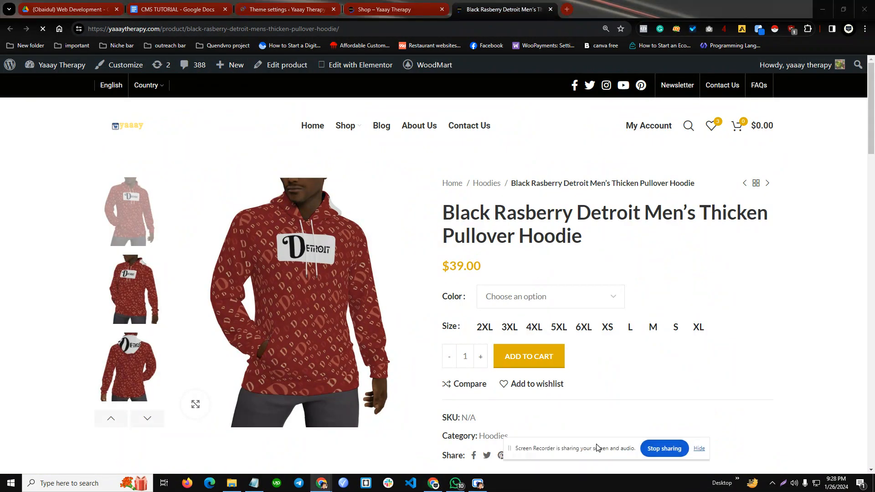
drag(591, 459, 527, 450)
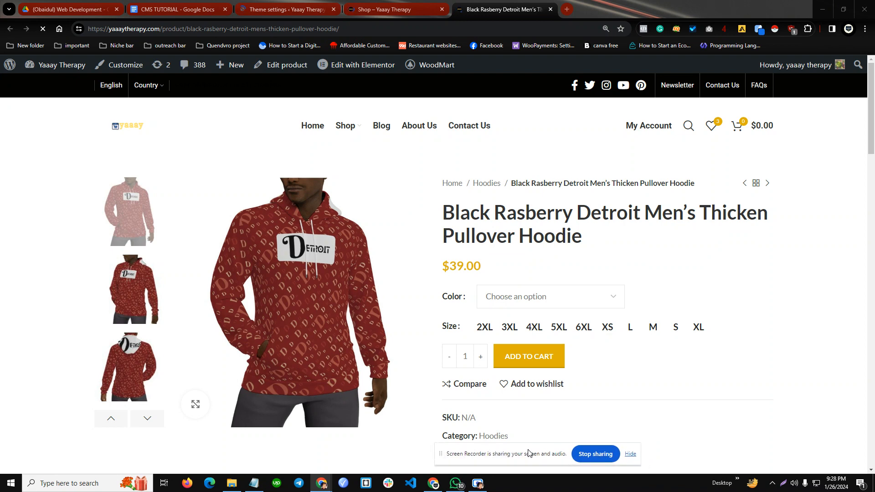